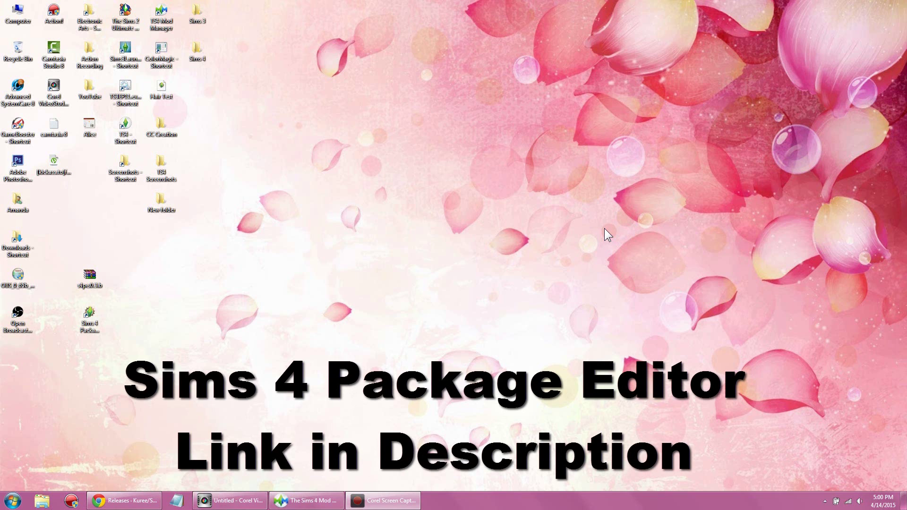
Switch to the browser and review the s4pe v0.3b downloads on the Sims4Tools releases page
{"action": "key", "text": "alt+Tab"}
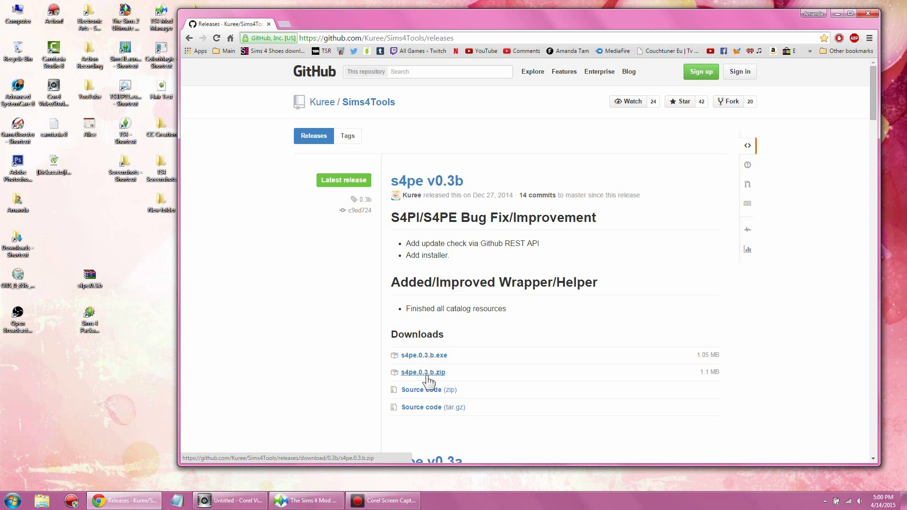
{"action": "scroll", "coordinate": [583, 340], "scroll_direction": "down", "scroll_amount": 3}
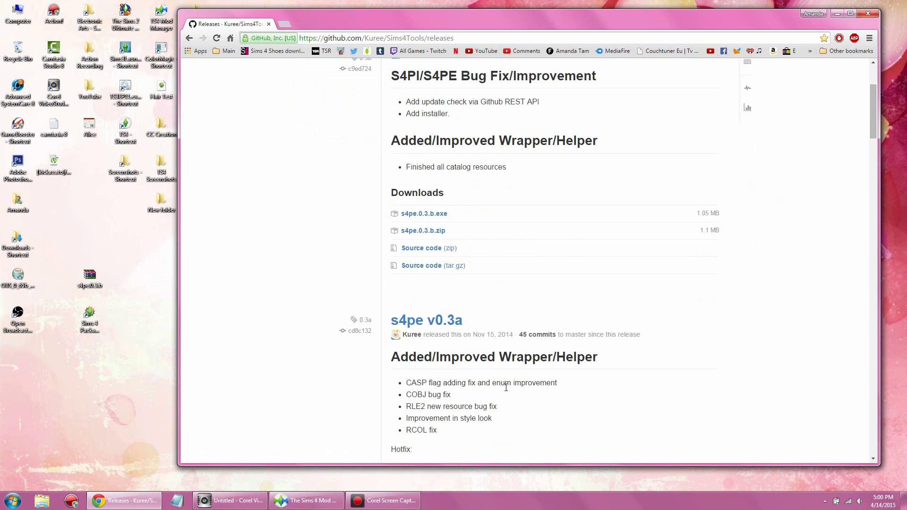
{"action": "scroll", "coordinate": [519, 384], "scroll_direction": "up", "scroll_amount": 2}
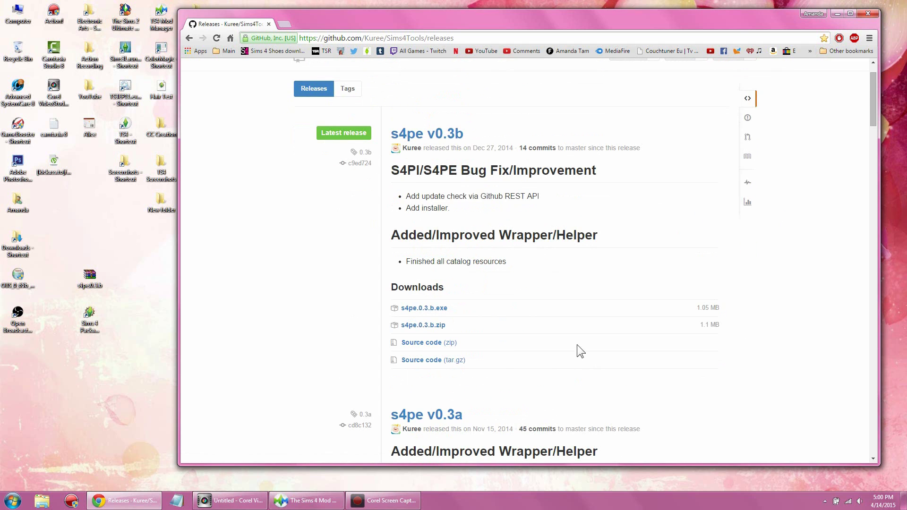
{"action": "scroll", "coordinate": [577, 347], "scroll_direction": "up", "scroll_amount": 1}
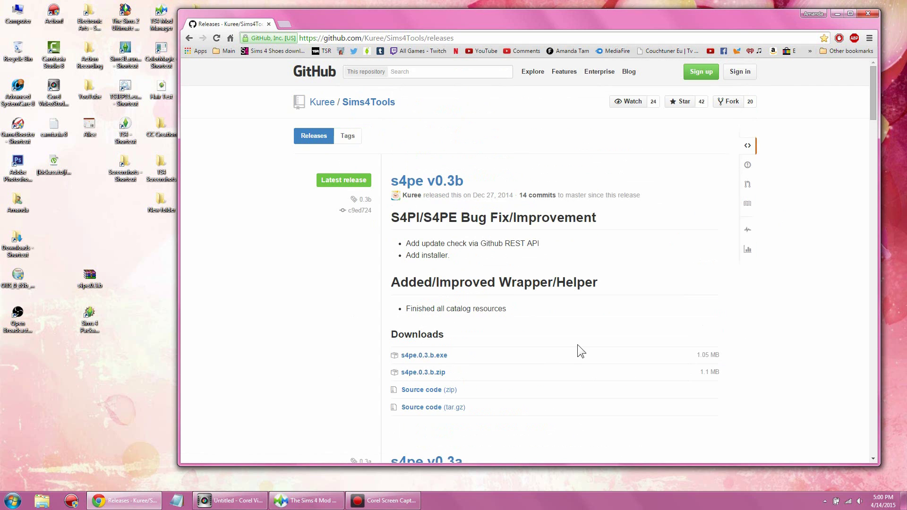
{"action": "left_click", "coordinate": [837, 14]}
Extract the s4pe.0.3.b archive into its own desktop folder, open that folder and select the s4pe application
{"action": "left_click_drag", "start_coordinate": [60, 255], "coordinate": [120, 299]}
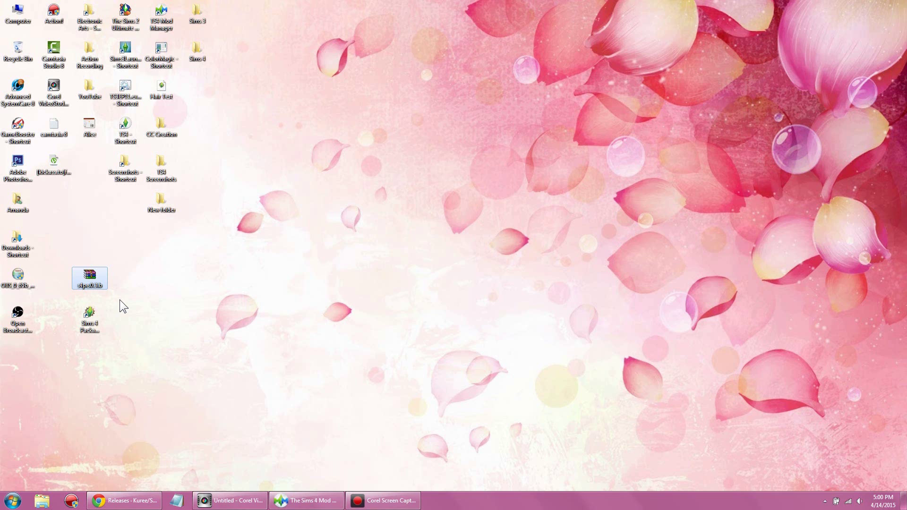
{"action": "right_click", "coordinate": [89, 282]}
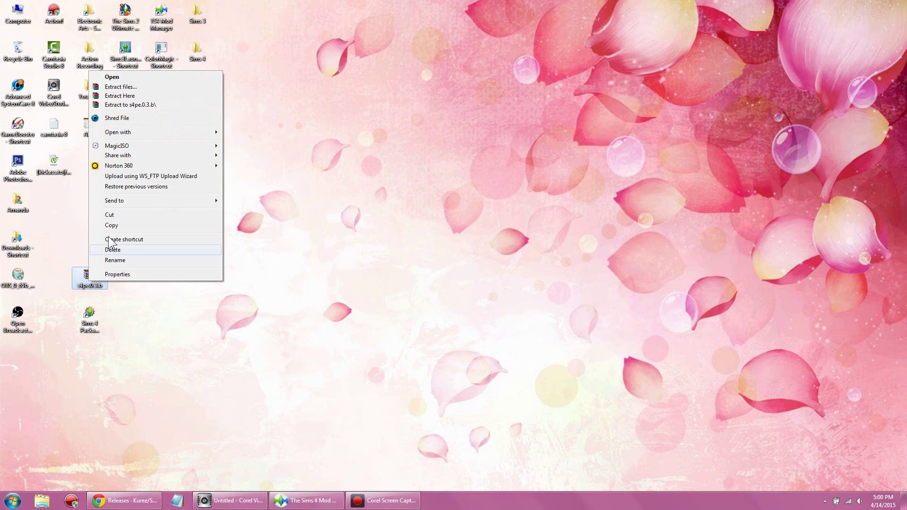
{"action": "left_click", "coordinate": [147, 106]}
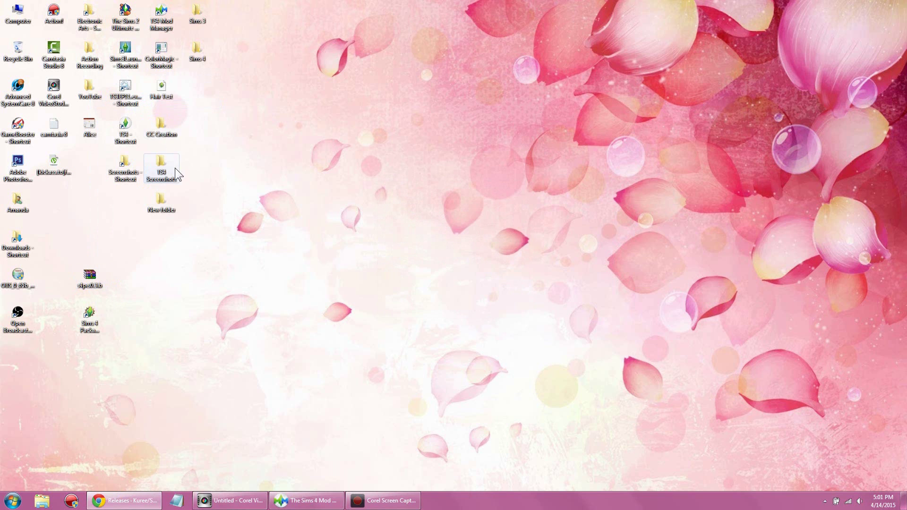
{"action": "double_click", "coordinate": [11, 355]}
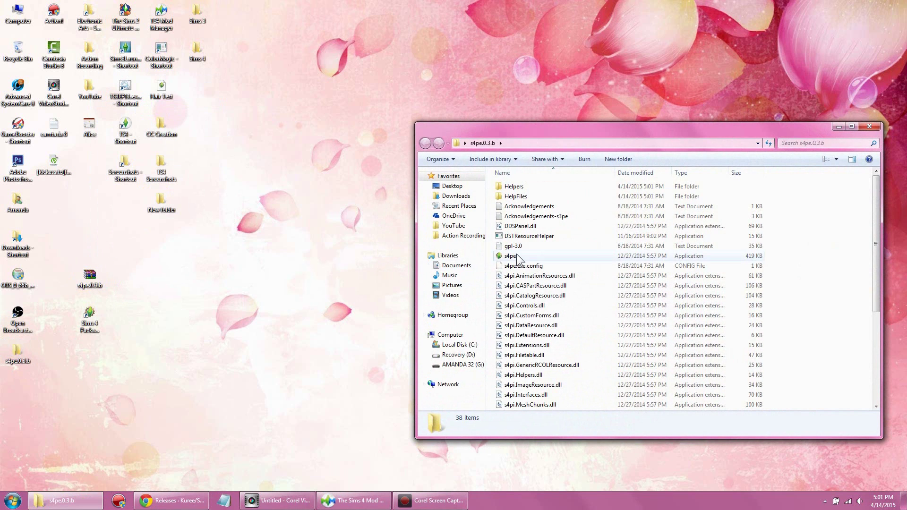
{"action": "scroll", "coordinate": [543, 246], "scroll_direction": "down", "scroll_amount": 1}
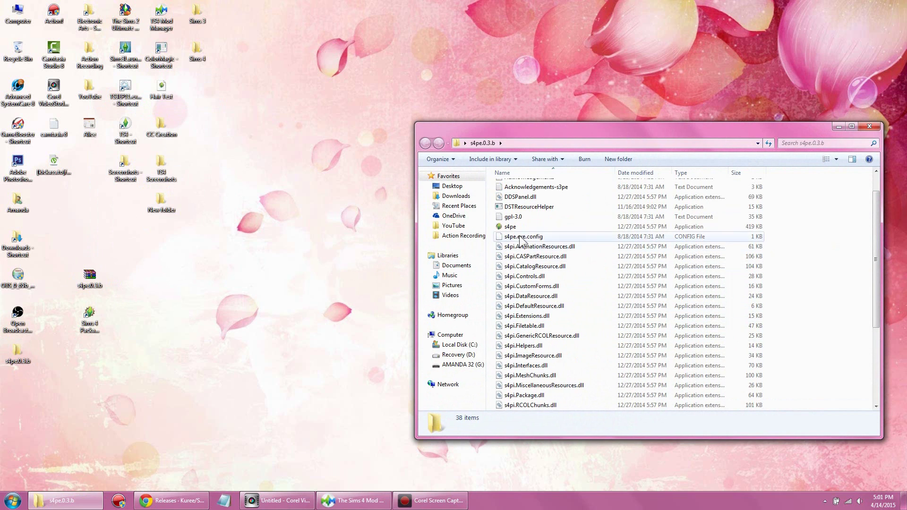
{"action": "left_click", "coordinate": [522, 227]}
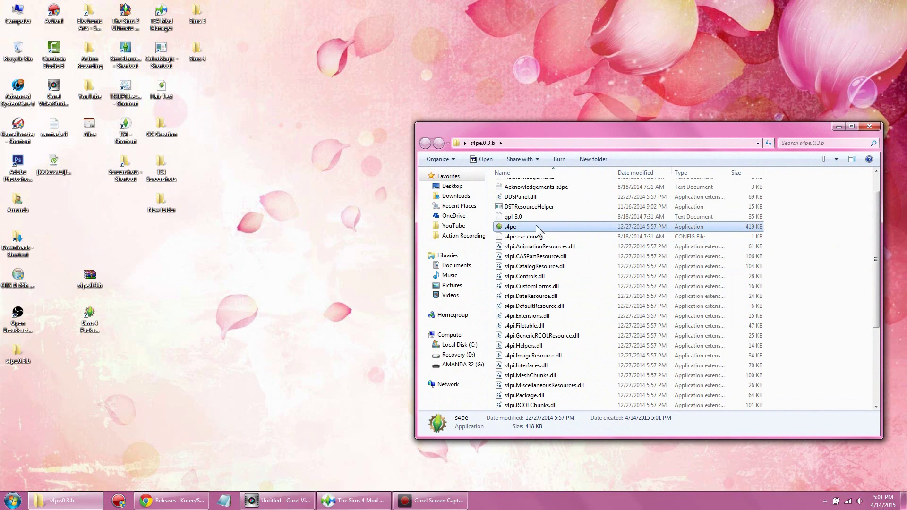
Launch Sims 4 Package Editor from its desktop shortcut, then shrink and reposition its window
{"action": "left_click", "coordinate": [99, 325]}
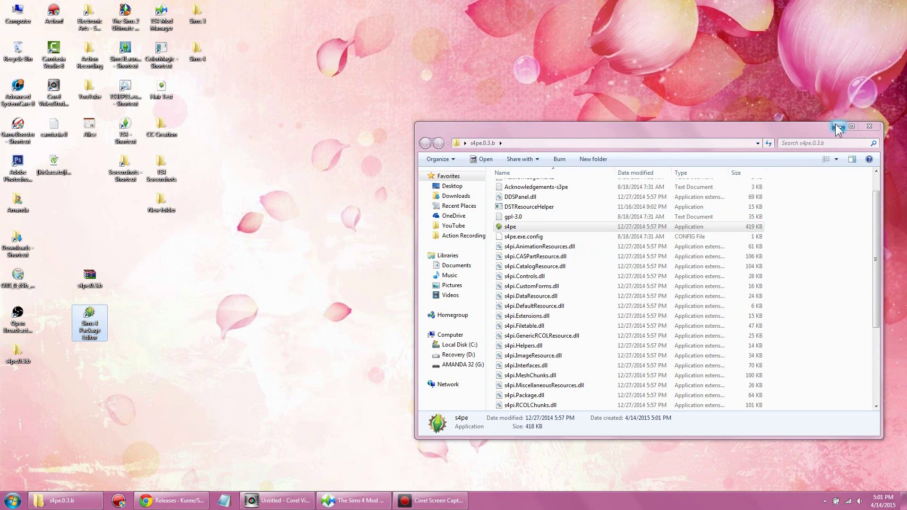
{"action": "left_click", "coordinate": [838, 127]}
{"action": "double_click", "coordinate": [91, 321]}
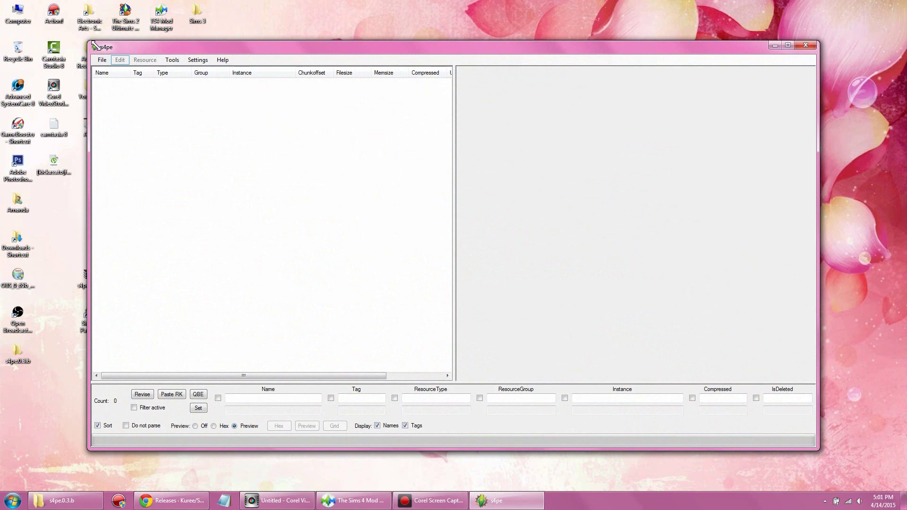
{"action": "left_click_drag", "start_coordinate": [89, 42], "coordinate": [165, 95]}
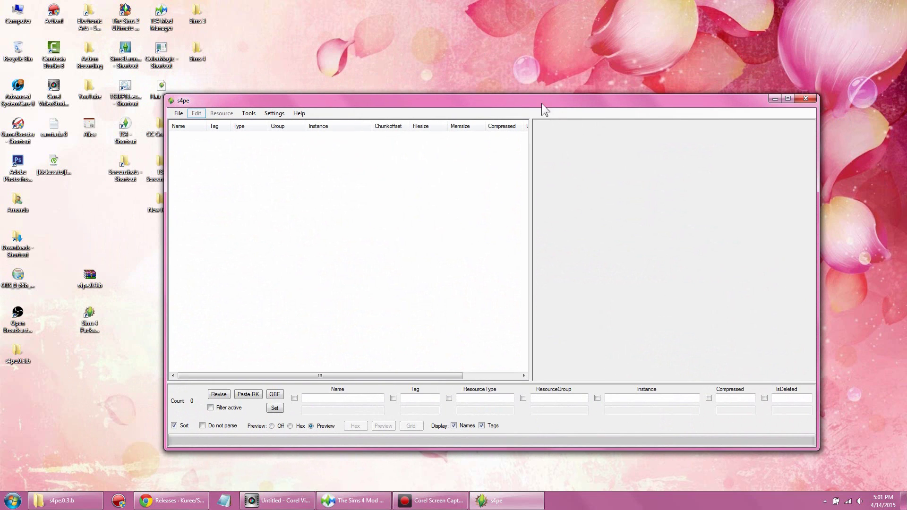
{"action": "left_click_drag", "start_coordinate": [541, 103], "coordinate": [403, 97]}
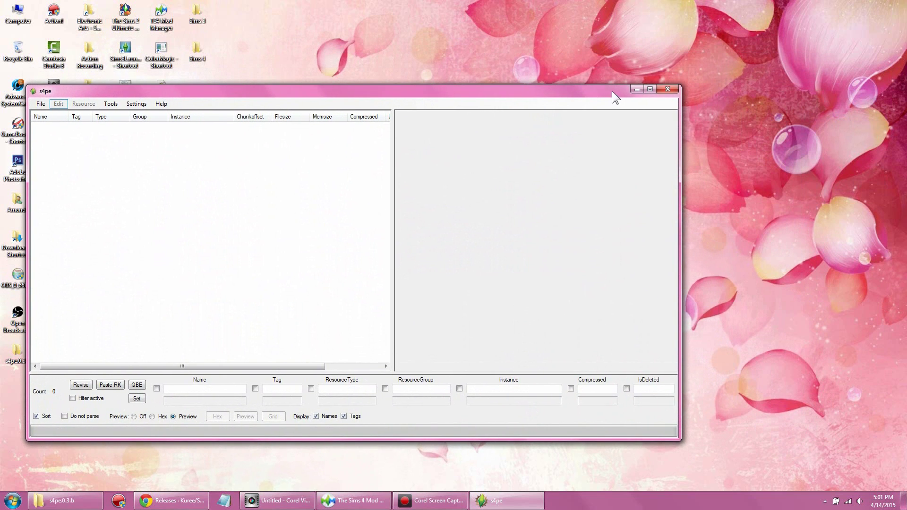
Minimize the package editor and open the Hair folder inside the desktop's Sims 4 folder
{"action": "left_click", "coordinate": [637, 89]}
{"action": "double_click", "coordinate": [197, 49]}
{"action": "left_click_drag", "start_coordinate": [628, 135], "coordinate": [616, 127]}
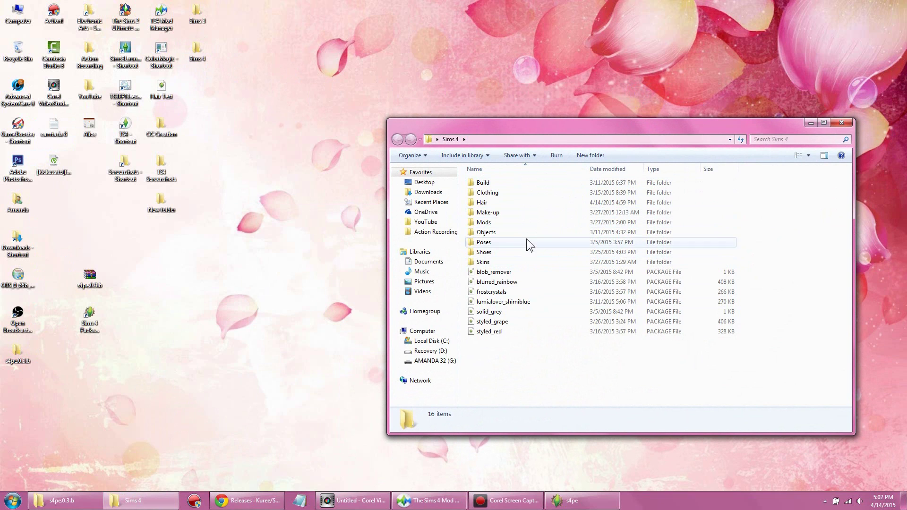
{"action": "double_click", "coordinate": [483, 204]}
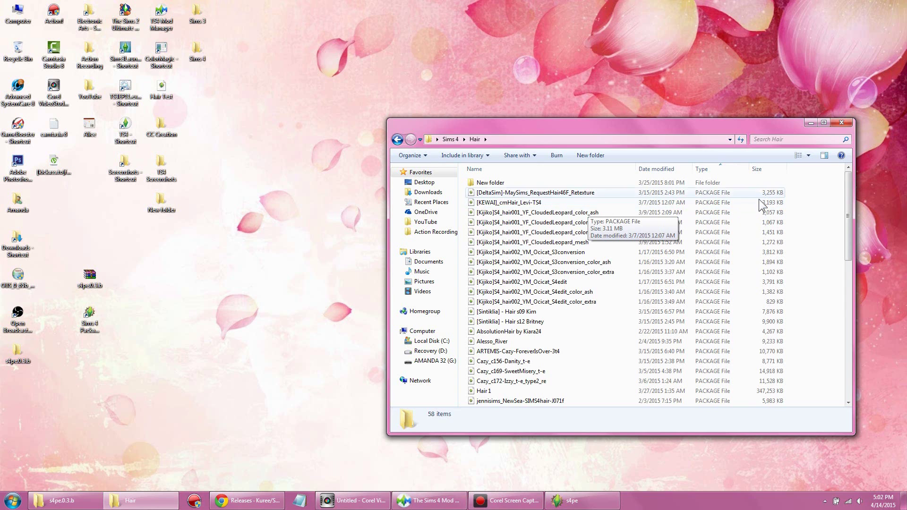
Sort the hair packages by descending size and select the Hair 1 package
{"action": "scroll", "coordinate": [844, 197], "scroll_direction": "down", "scroll_amount": 5}
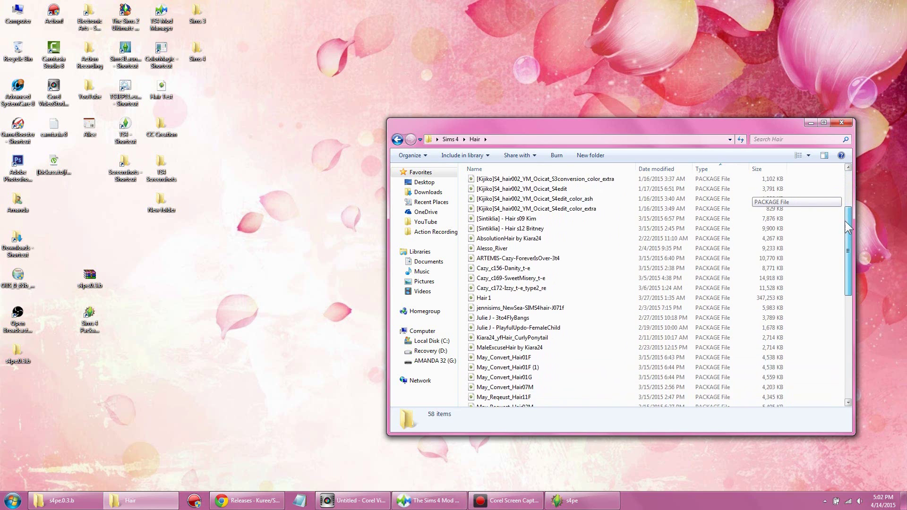
{"action": "scroll", "coordinate": [785, 189], "scroll_direction": "up", "scroll_amount": 5}
{"action": "left_click", "coordinate": [774, 170]}
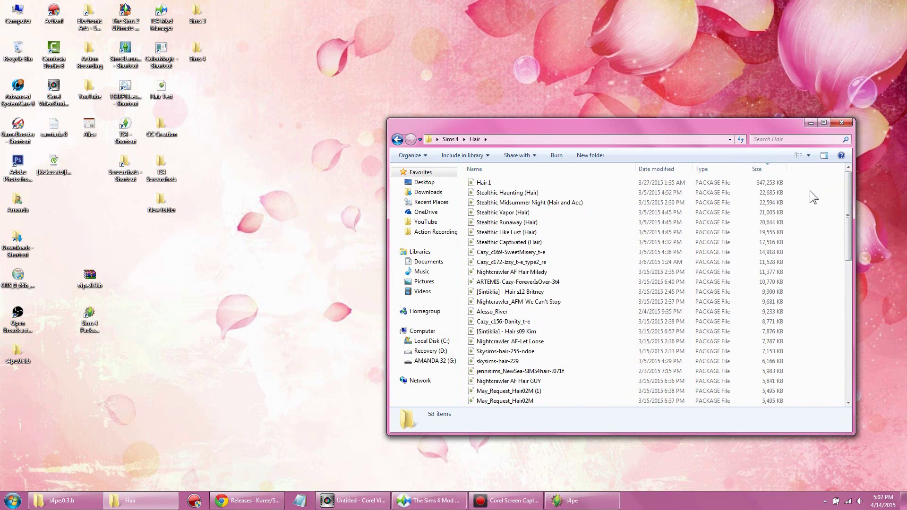
{"action": "left_click", "coordinate": [525, 180]}
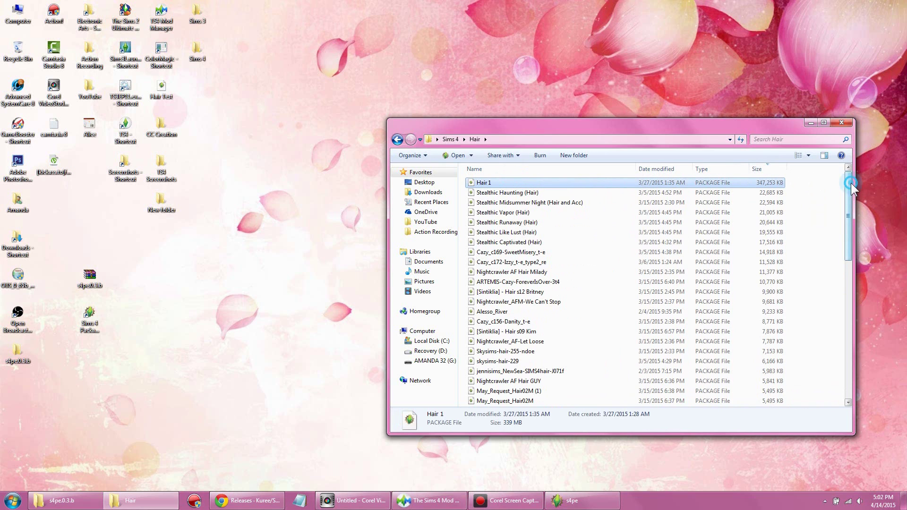
{"action": "mouse_move", "coordinate": [850, 184]}
{"action": "left_mouse_down"}
{"action": "mouse_move", "coordinate": [848, 336]}
{"action": "mouse_move", "coordinate": [848, 180]}
{"action": "left_mouse_up"}
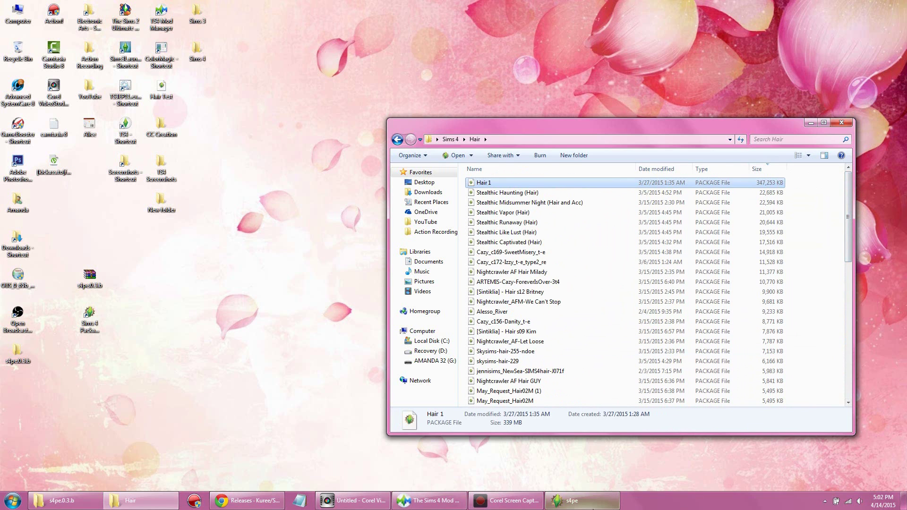
Restore s4pe behind the Hair folder and select the packages from Stealthic Haunting (Hair) down to May_Request_Hair02M (1)
{"action": "left_click", "coordinate": [585, 502]}
{"action": "left_click", "coordinate": [779, 122]}
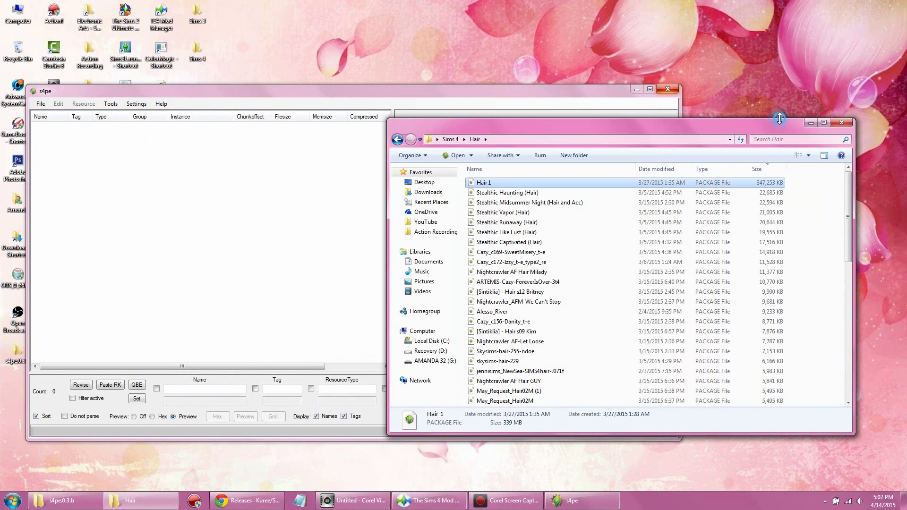
{"action": "left_click_drag", "start_coordinate": [811, 183], "coordinate": [464, 186]}
{"action": "left_click_drag", "start_coordinate": [796, 190], "coordinate": [527, 395]}
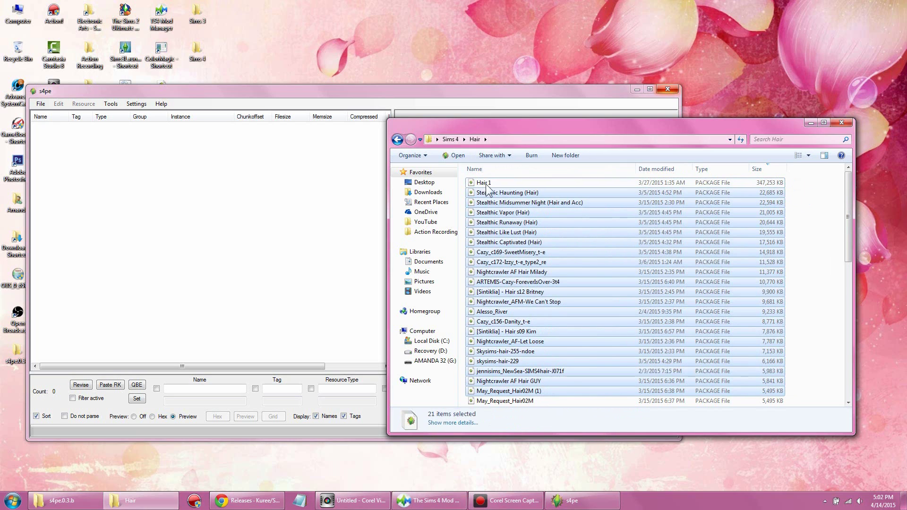
Switch back to s4pe and create a new empty package
{"action": "left_click", "coordinate": [493, 100]}
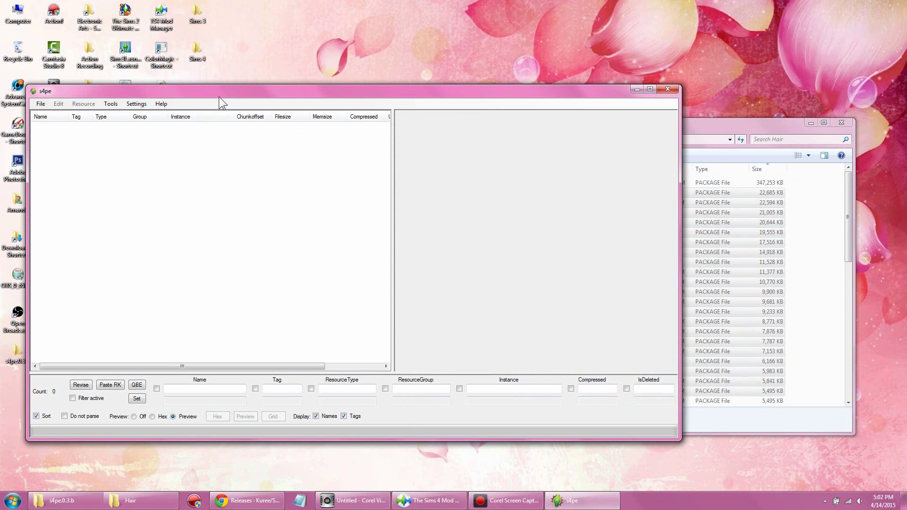
{"action": "mouse_move", "coordinate": [222, 97]}
{"action": "left_mouse_down"}
{"action": "mouse_move", "coordinate": [228, 88]}
{"action": "mouse_move", "coordinate": [229, 100]}
{"action": "left_mouse_up"}
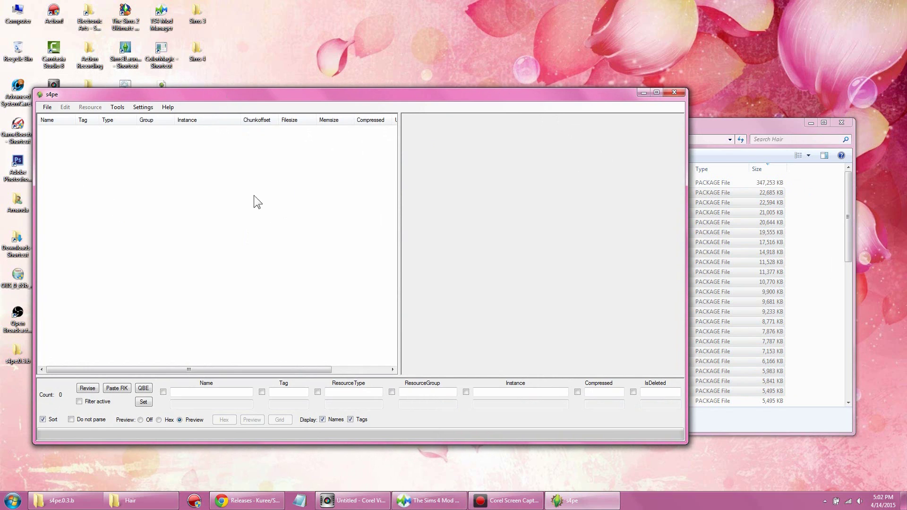
{"action": "right_click", "coordinate": [147, 175]}
{"action": "left_click", "coordinate": [226, 161]}
{"action": "left_click", "coordinate": [49, 108]}
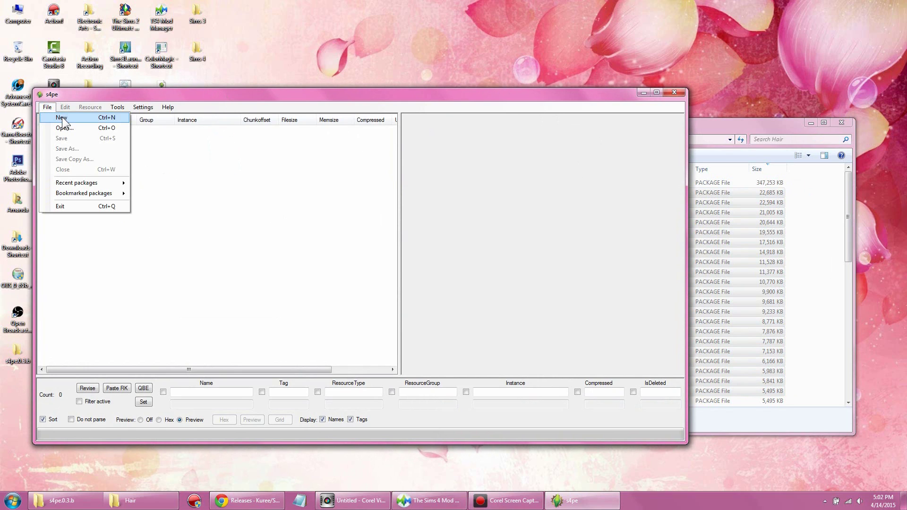
{"action": "left_click", "coordinate": [62, 117]}
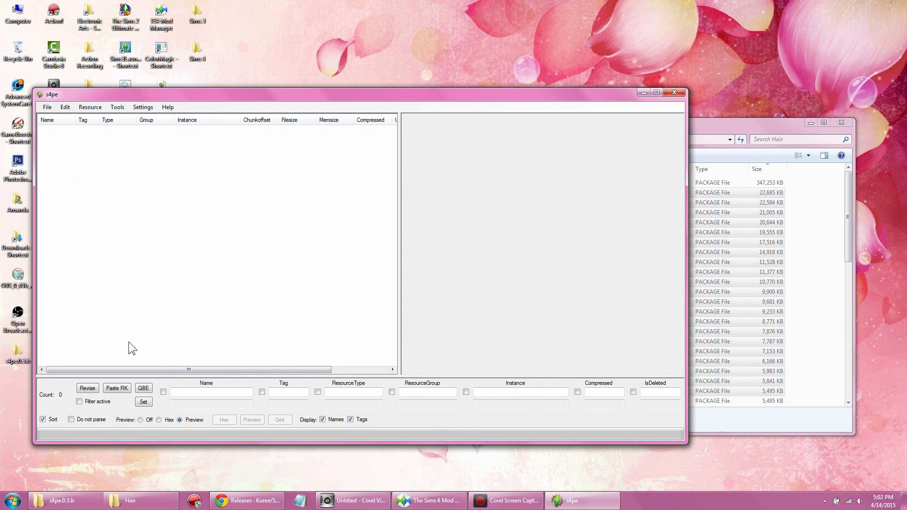
Start an As dbc import into the new package and browse to the Hair folder in Sims 4
{"action": "right_click", "coordinate": [175, 170]}
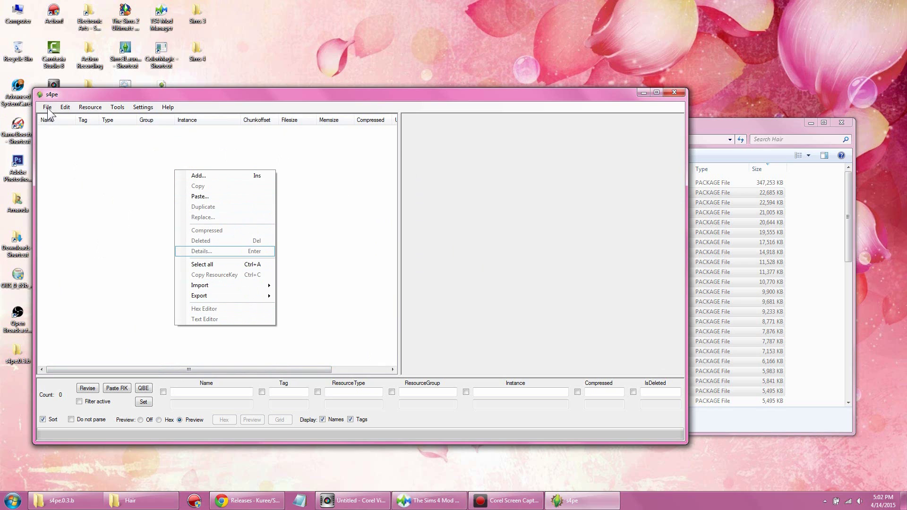
{"action": "mouse_move", "coordinate": [248, 286]}
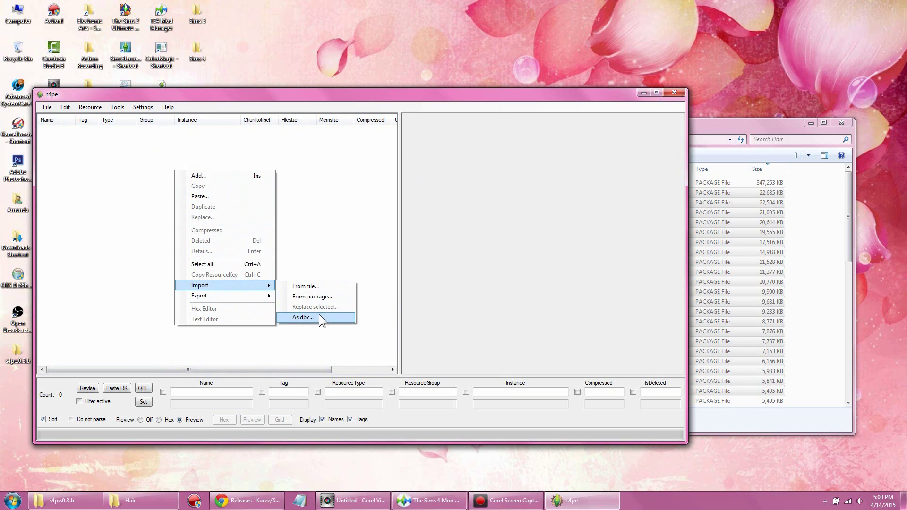
{"action": "left_click", "coordinate": [319, 313]}
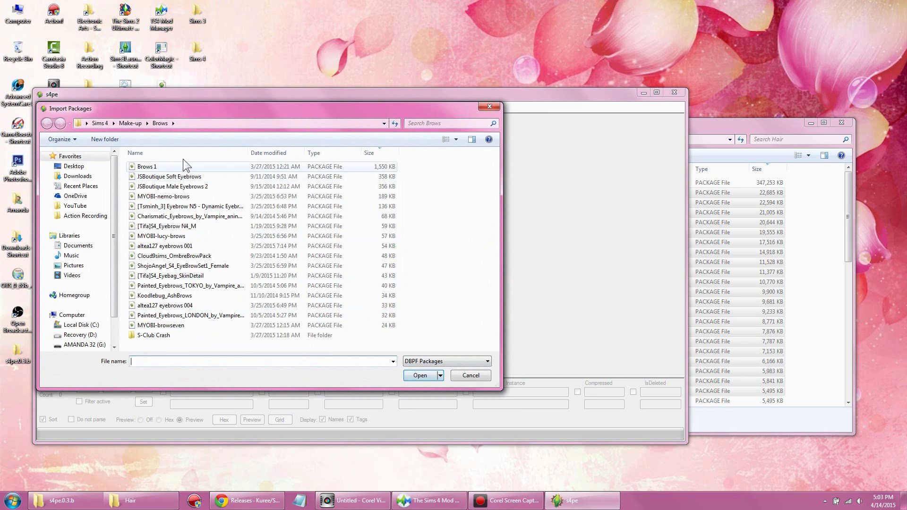
{"action": "left_click", "coordinate": [100, 123]}
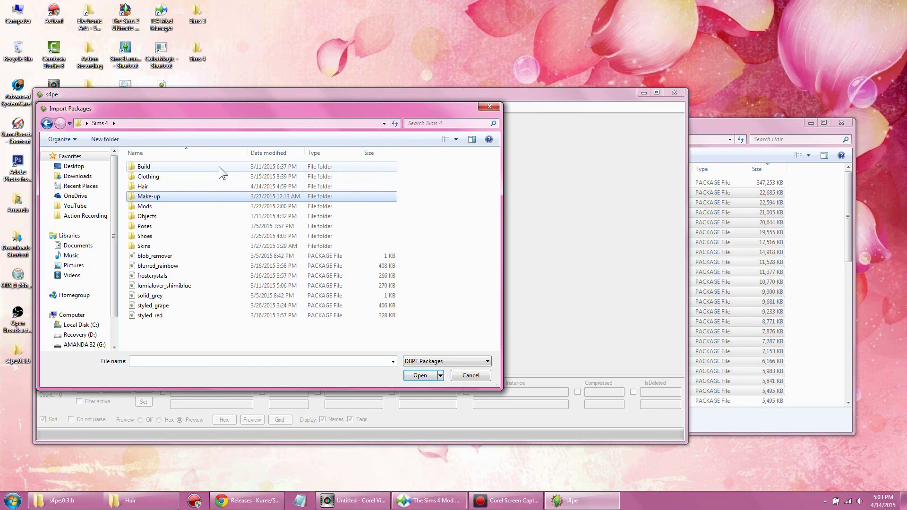
{"action": "double_click", "coordinate": [146, 185]}
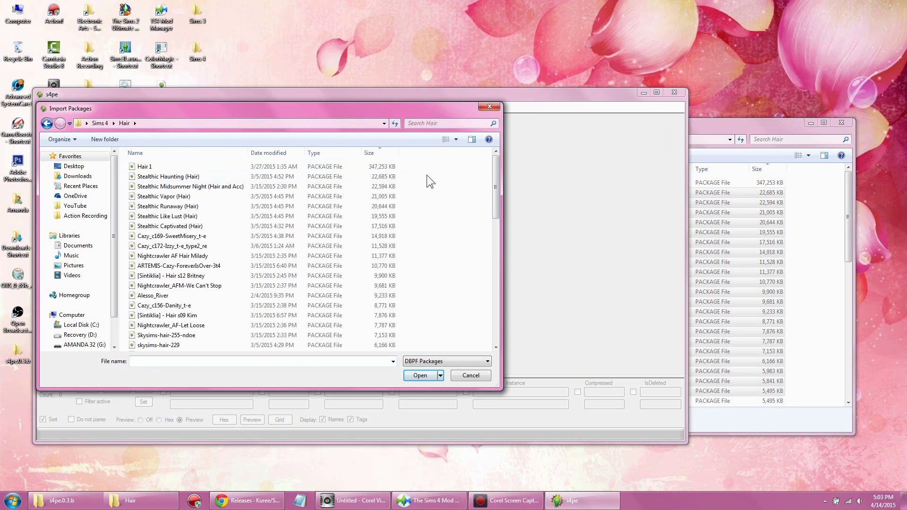
Select the hair packages listed below Hair 1, starting with Stealthic Haunting (Hair), and open them for import
{"action": "left_click_drag", "start_coordinate": [422, 175], "coordinate": [152, 249]}
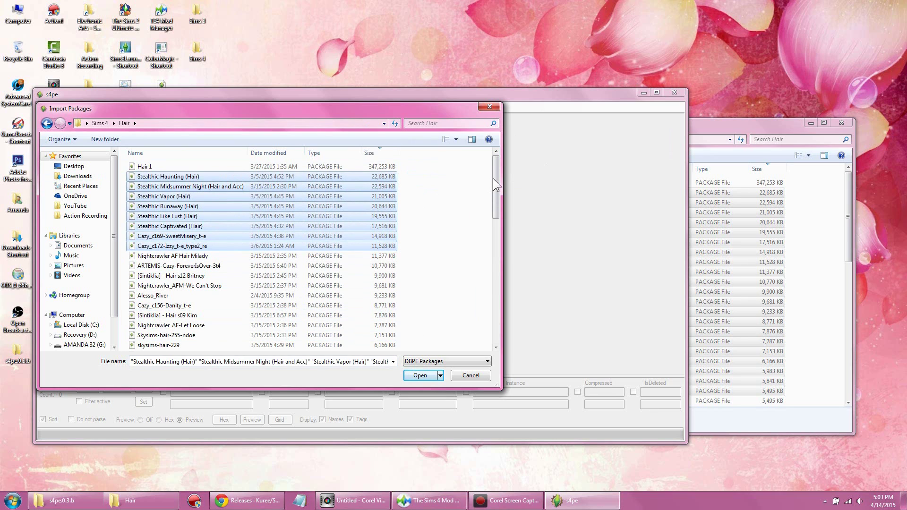
{"action": "left_click_drag", "start_coordinate": [440, 172], "coordinate": [156, 367]}
{"action": "left_click", "coordinate": [419, 375]}
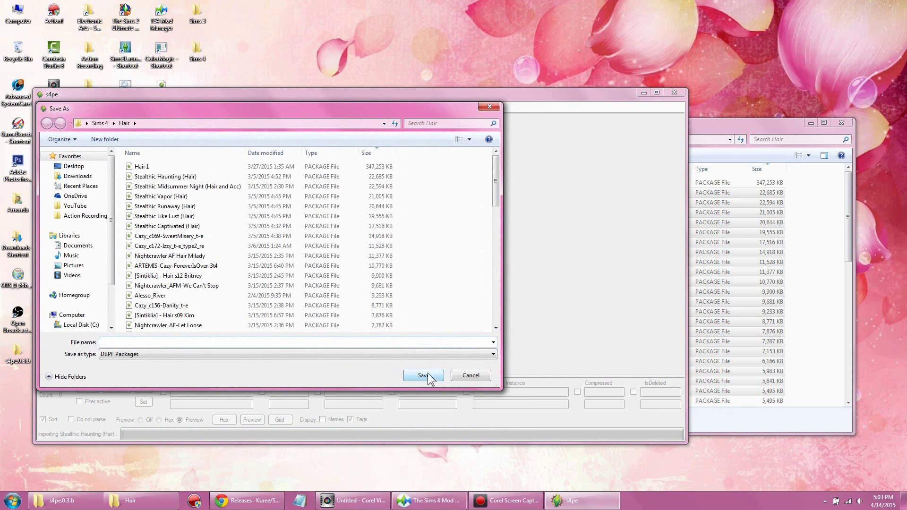
Save the merged package in the Hair folder as Hair Test
{"action": "left_click", "coordinate": [214, 343]}
{"action": "type", "text": "Hair Test"}
{"action": "mouse_move", "coordinate": [497, 171]}
{"action": "left_mouse_down"}
{"action": "mouse_move", "coordinate": [501, 306]}
{"action": "mouse_move", "coordinate": [498, 154]}
{"action": "left_mouse_up"}
{"action": "key", "text": "Return"}
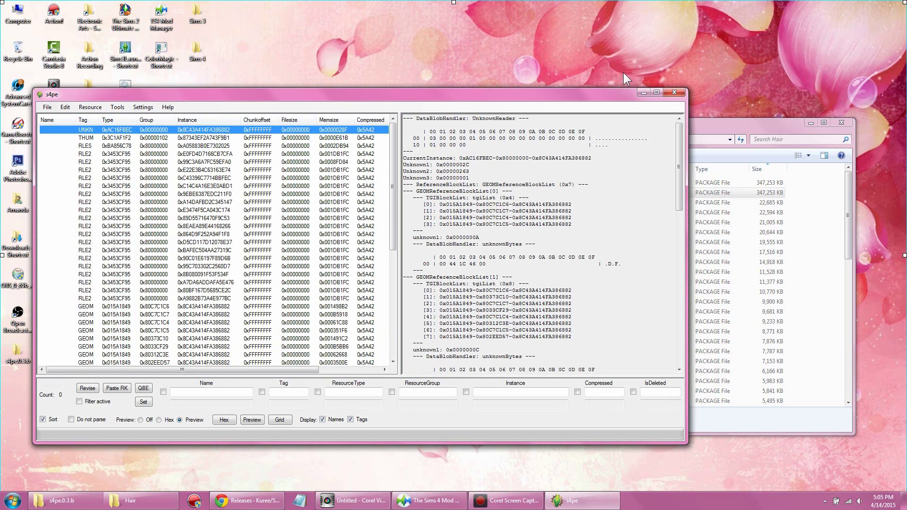
Bring the Hair folder window forward to check the saved Hair Test package
{"action": "mouse_move", "coordinate": [393, 149]}
{"action": "left_mouse_down"}
{"action": "mouse_move", "coordinate": [401, 193]}
{"action": "mouse_move", "coordinate": [415, 207]}
{"action": "mouse_move", "coordinate": [407, 136]}
{"action": "left_mouse_up"}
{"action": "left_click", "coordinate": [775, 129]}
{"action": "left_click", "coordinate": [775, 128]}
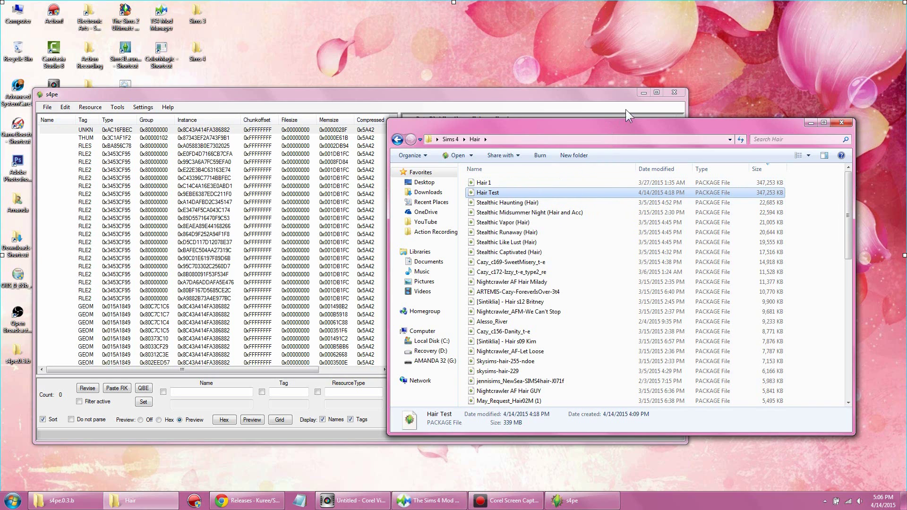
Switch to The Sims 4 Mod Manager and add the Hair Test package to the Hair sub-folder
{"action": "left_click", "coordinate": [638, 92]}
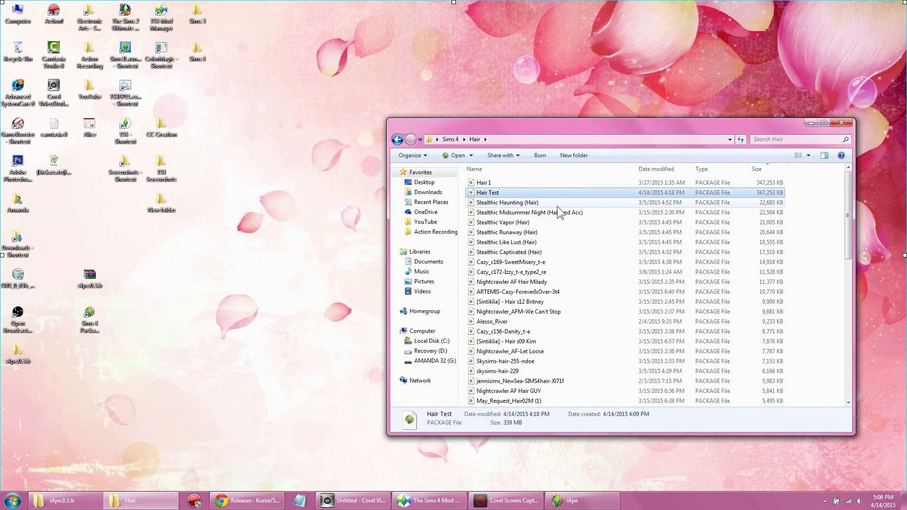
{"action": "left_click", "coordinate": [429, 499]}
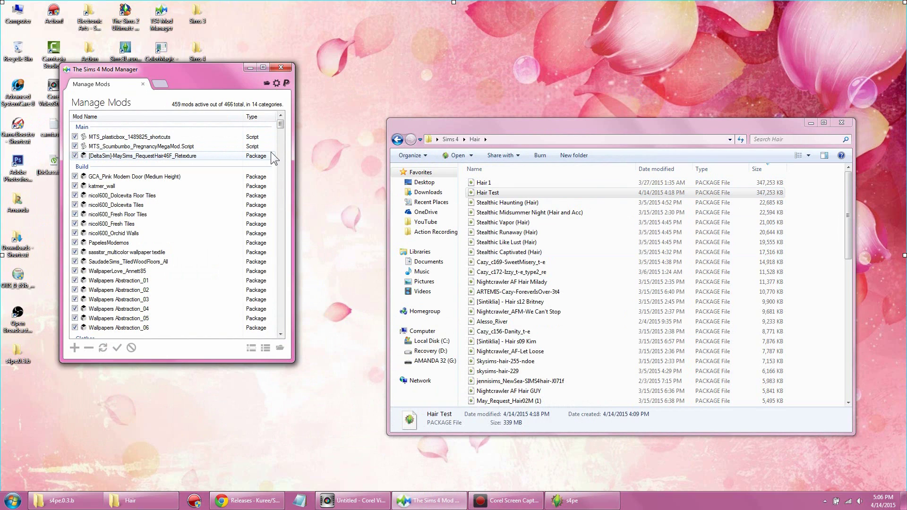
{"action": "left_click_drag", "start_coordinate": [280, 124], "coordinate": [287, 158]}
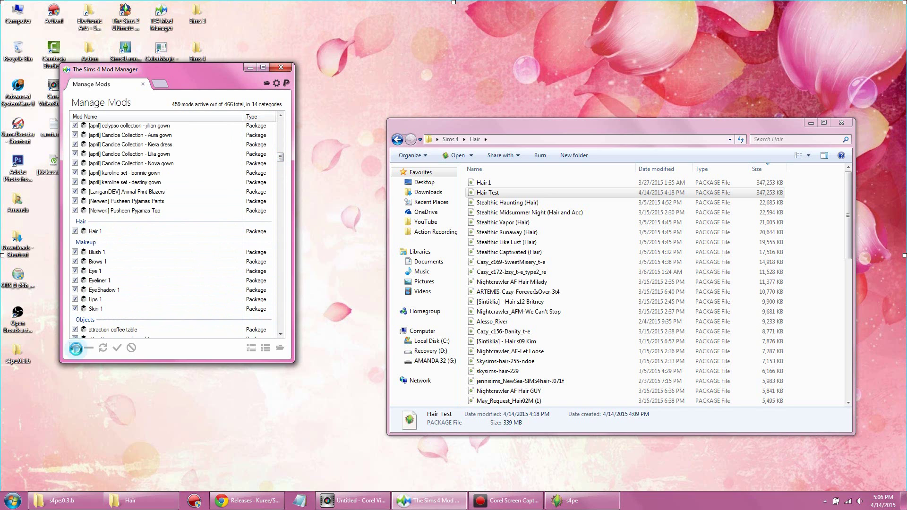
{"action": "left_click", "coordinate": [75, 348]}
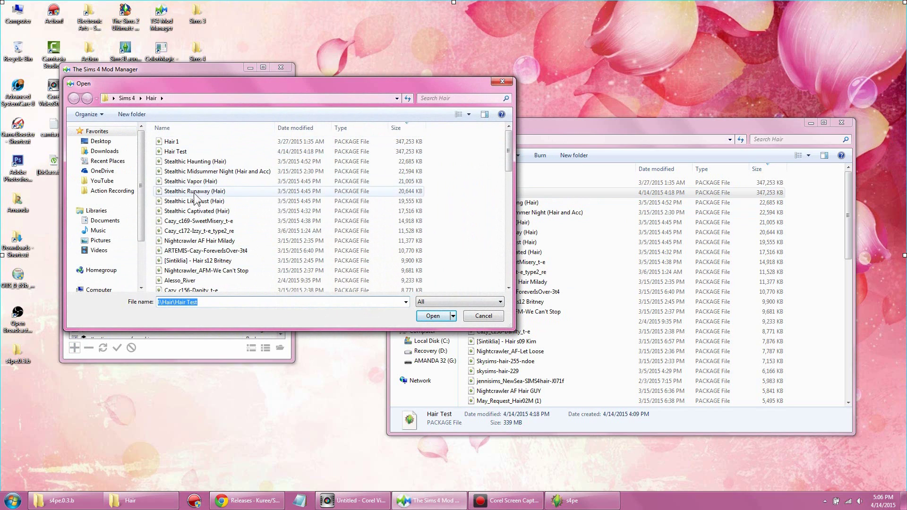
{"action": "left_click", "coordinate": [181, 152]}
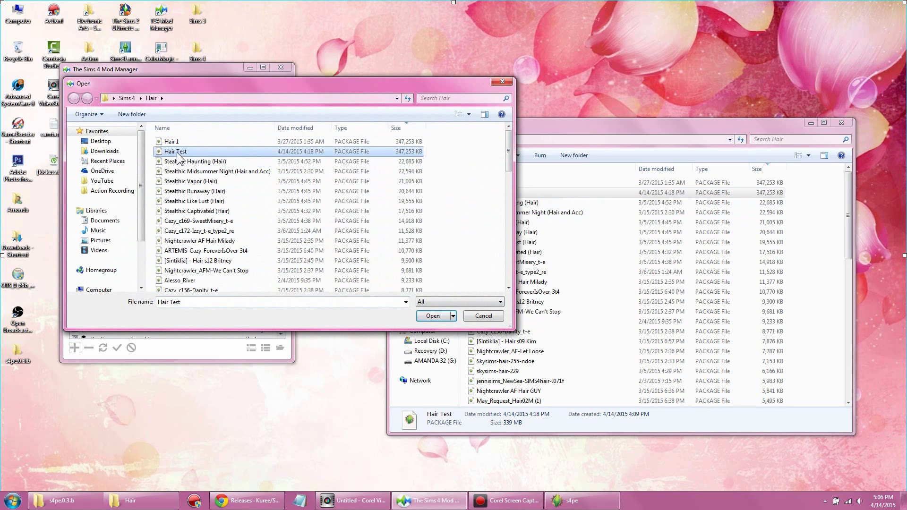
{"action": "left_click", "coordinate": [433, 316]}
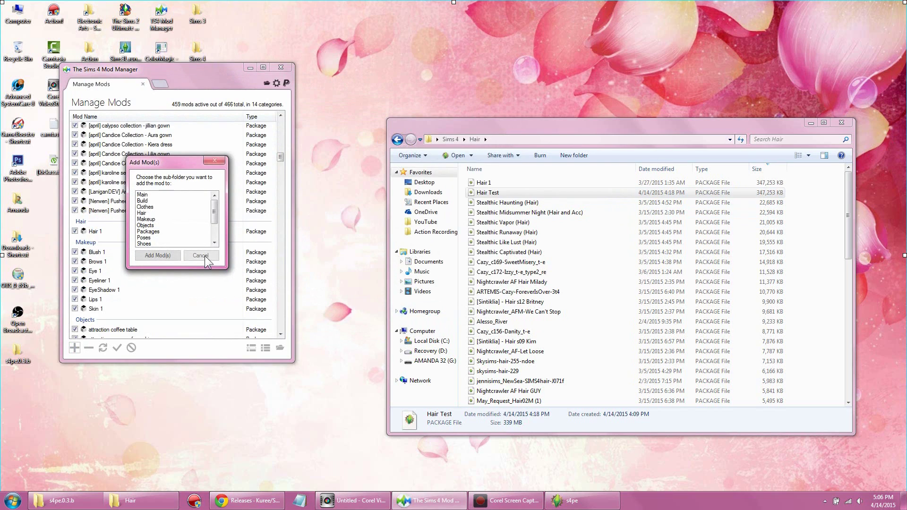
{"action": "left_click", "coordinate": [147, 213]}
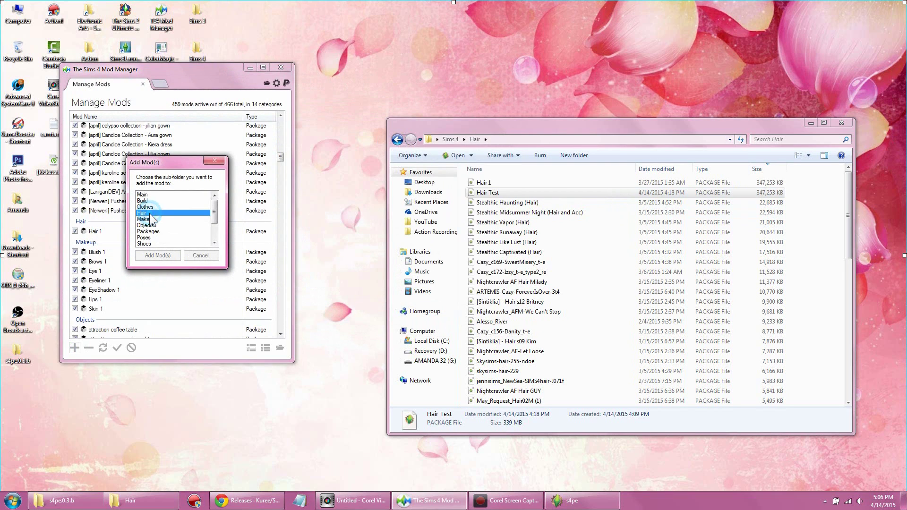
{"action": "left_click", "coordinate": [152, 256]}
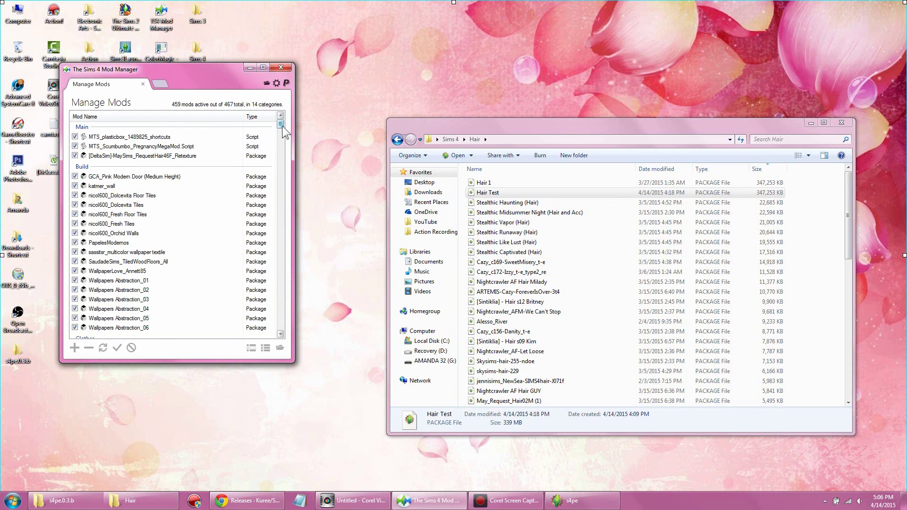
Enable the Hair Test mod and check for its file in the Electronic Arts > The Sims 4 > Mods > Hair folder
{"action": "left_click_drag", "start_coordinate": [280, 124], "coordinate": [283, 164]}
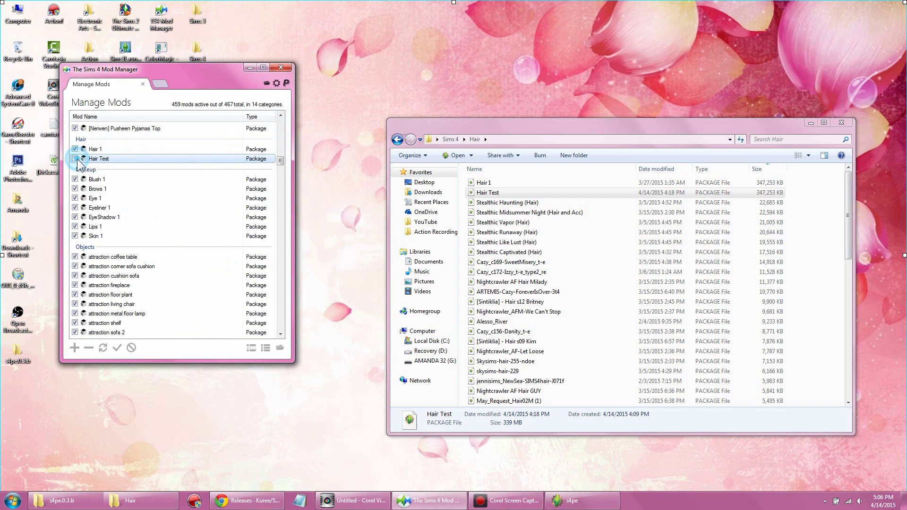
{"action": "double_click", "coordinate": [103, 27]}
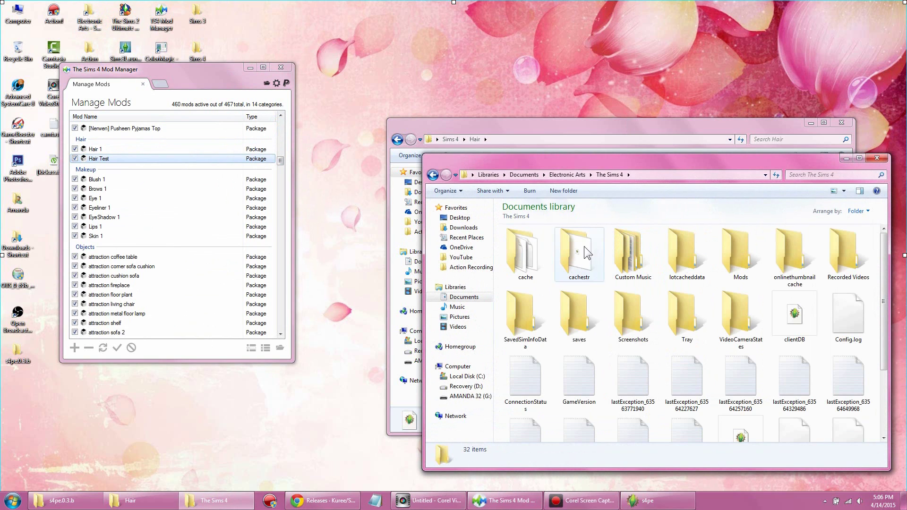
{"action": "double_click", "coordinate": [732, 258]}
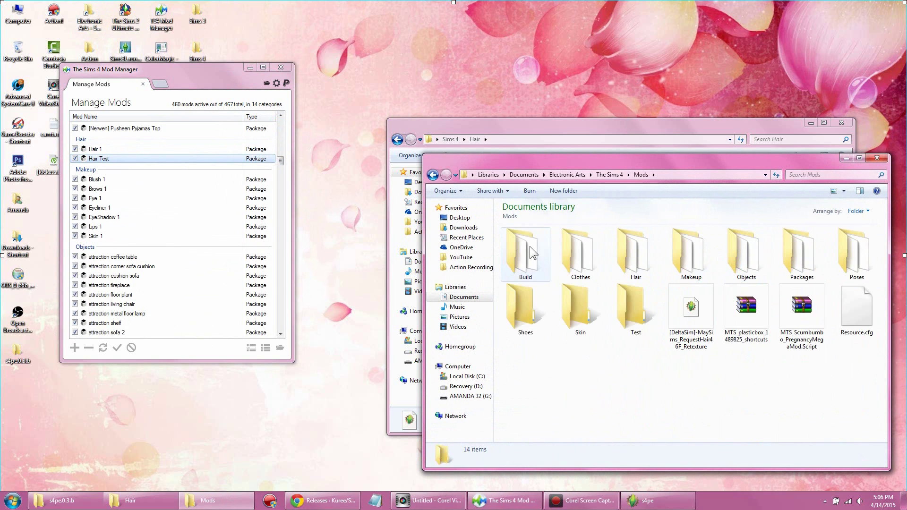
{"action": "double_click", "coordinate": [634, 254]}
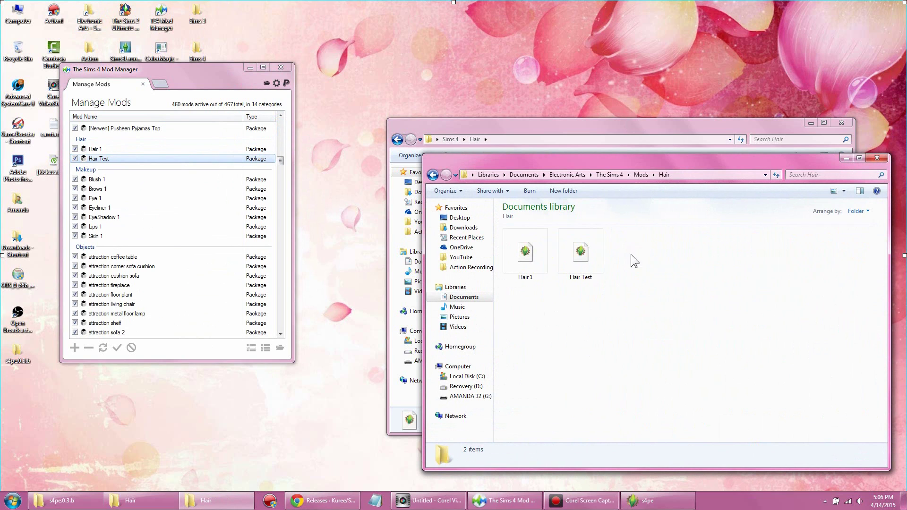
{"action": "left_click", "coordinate": [585, 280]}
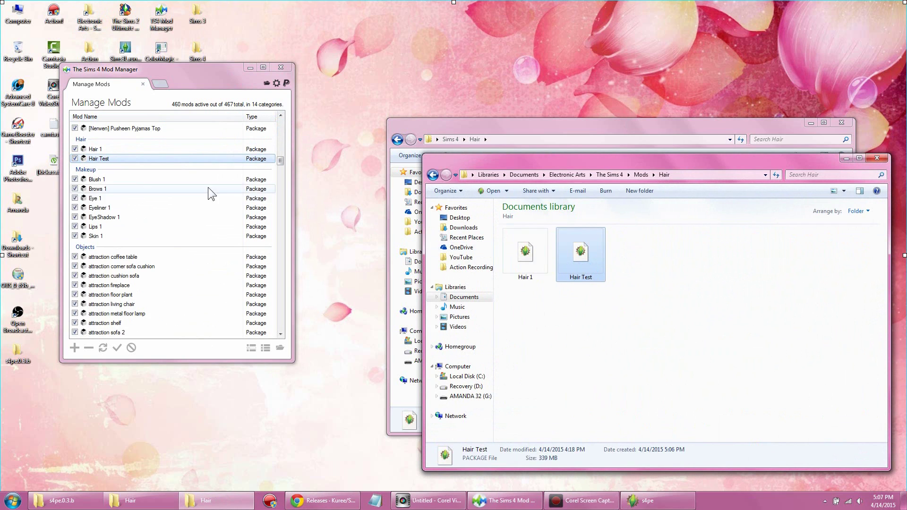
Disable the Hair Test mod, check the game's Hair folder again and close that folder window
{"action": "left_click", "coordinate": [73, 166]}
{"action": "left_click", "coordinate": [75, 159]}
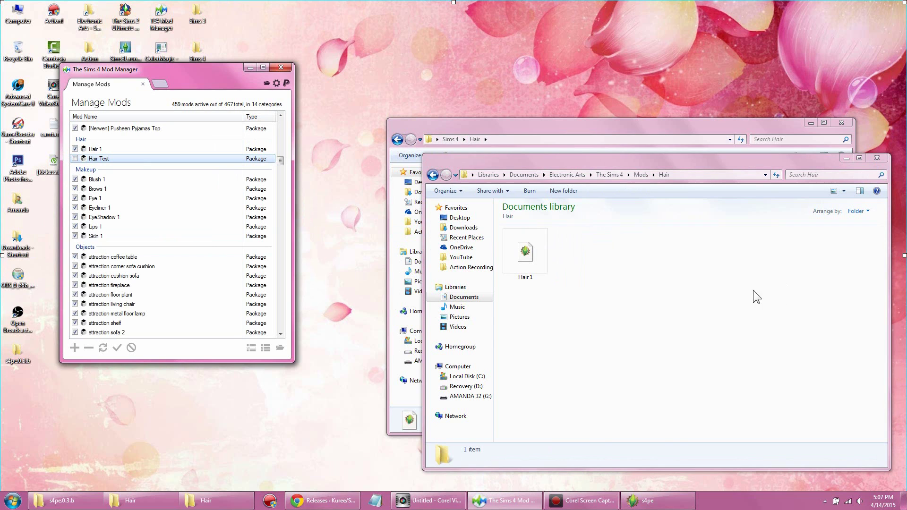
{"action": "left_click", "coordinate": [677, 276]}
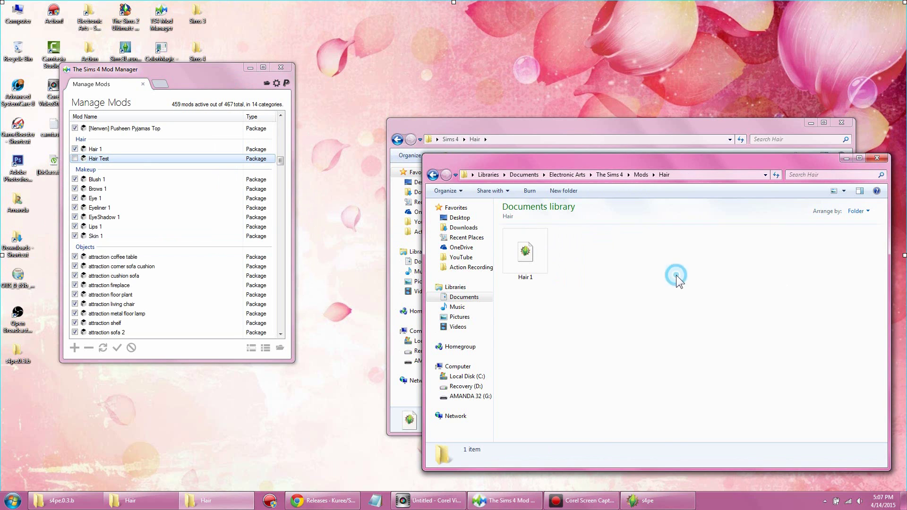
{"action": "left_click", "coordinate": [876, 158]}
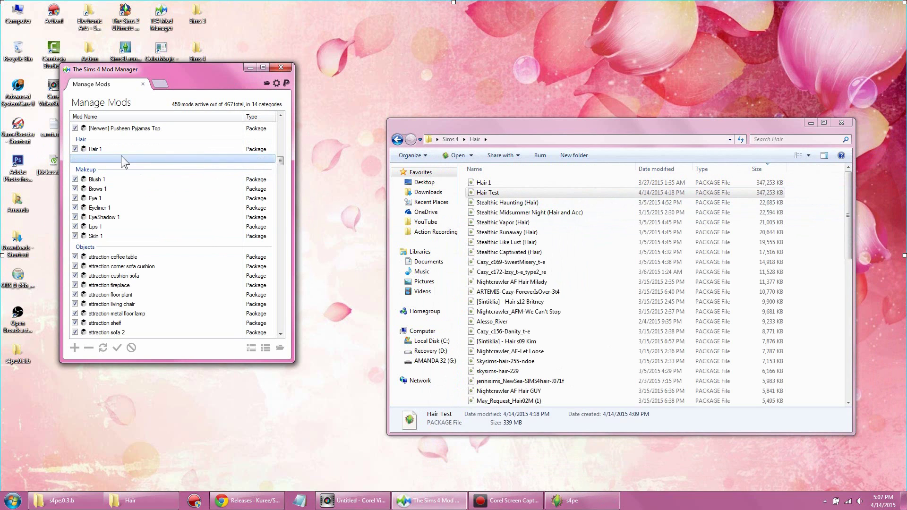
Look through the mod list around the Hair category and minimize the mod manager
{"action": "scroll", "coordinate": [116, 211], "scroll_direction": "up", "scroll_amount": 1}
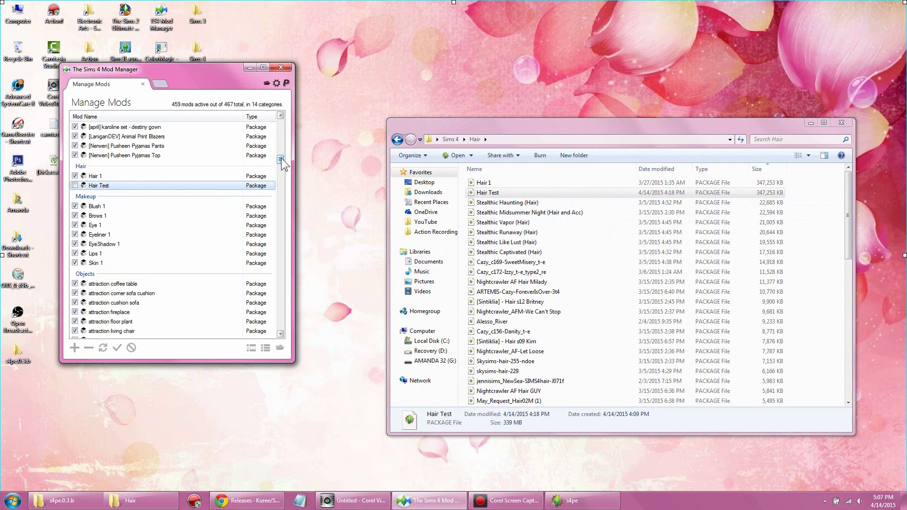
{"action": "scroll", "coordinate": [281, 161], "scroll_direction": "up", "scroll_amount": 2}
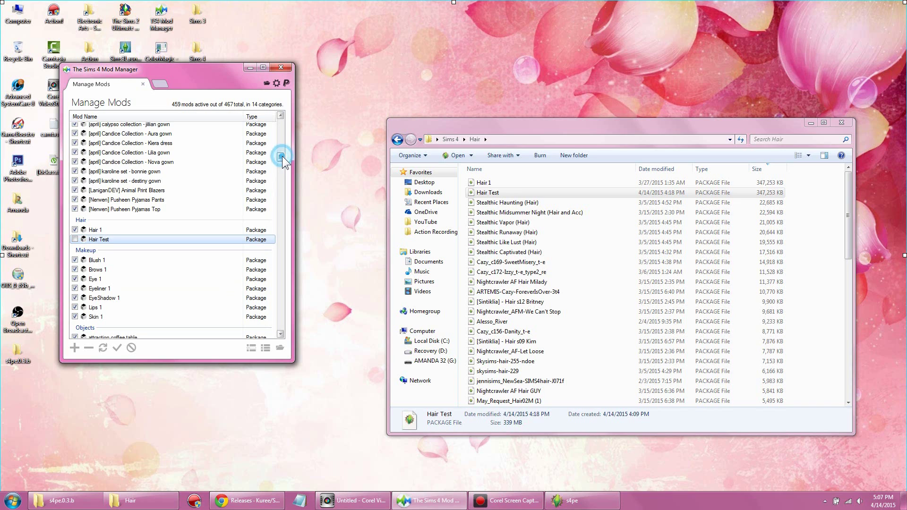
{"action": "scroll", "coordinate": [283, 160], "scroll_direction": "down", "scroll_amount": 1}
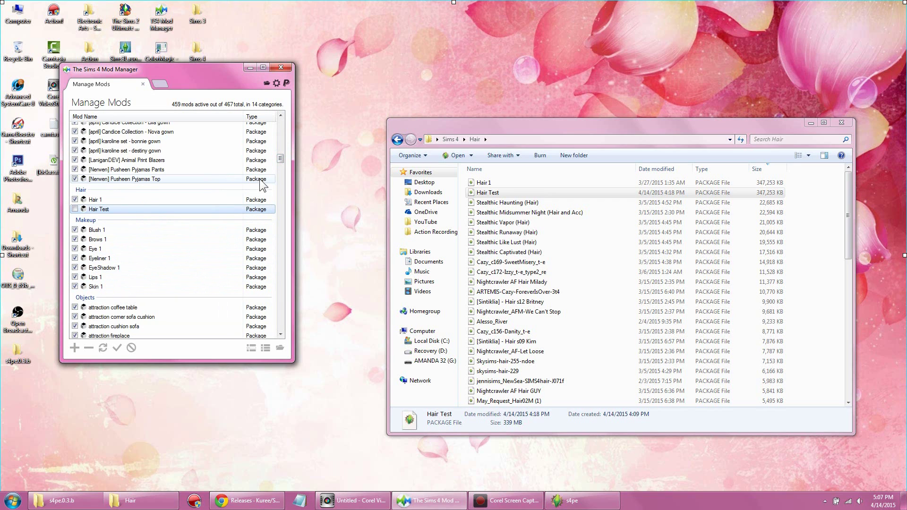
{"action": "scroll", "coordinate": [284, 161], "scroll_direction": "up", "scroll_amount": 3}
{"action": "scroll", "coordinate": [283, 160], "scroll_direction": "up", "scroll_amount": 3}
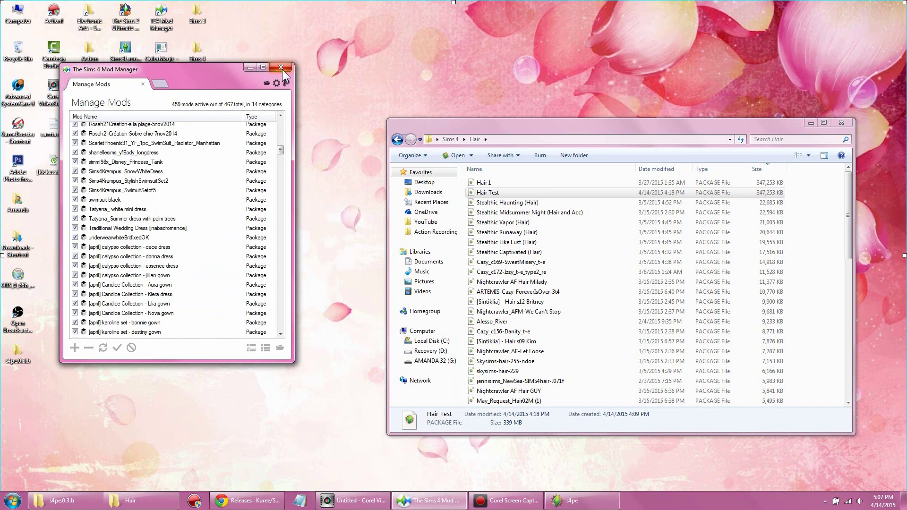
{"action": "left_click", "coordinate": [250, 66]}
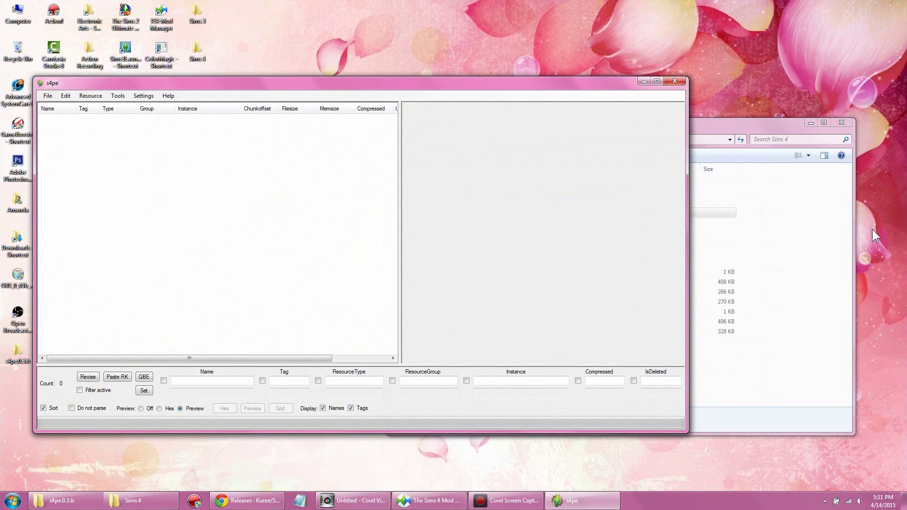
Open the Make-up folder in Sims 4 and start an As dbc import into the empty s4pe package
{"action": "left_click", "coordinate": [803, 231]}
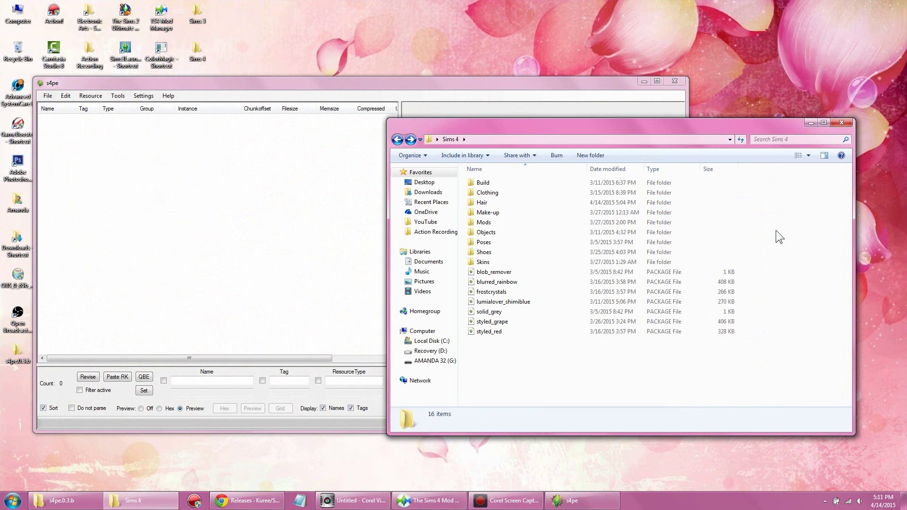
{"action": "double_click", "coordinate": [499, 213]}
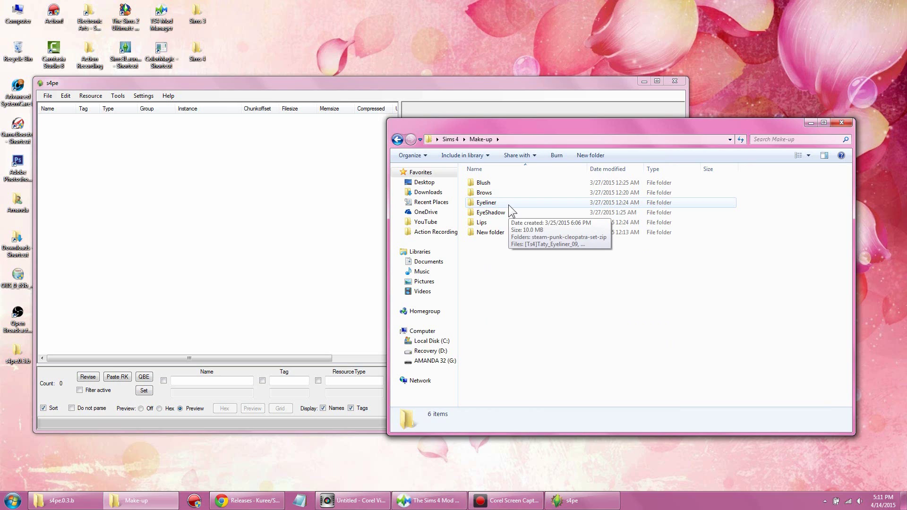
{"action": "right_click", "coordinate": [234, 196]}
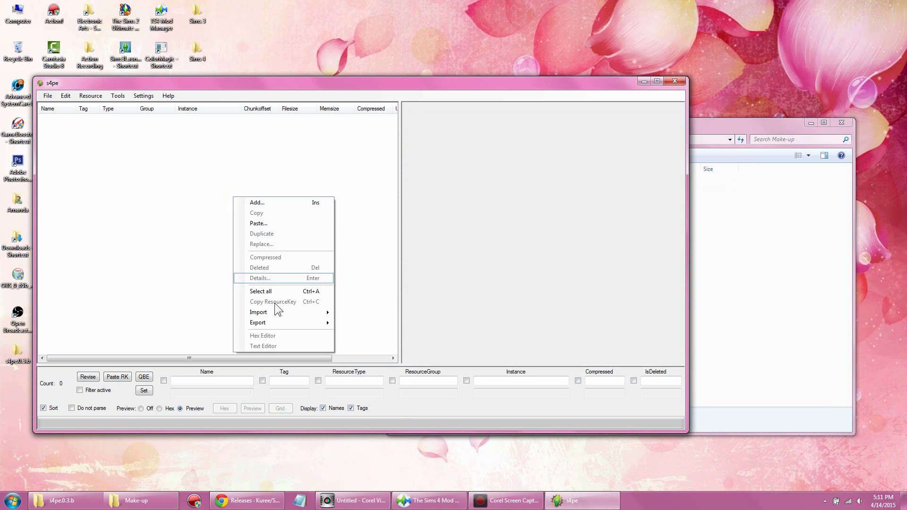
{"action": "mouse_move", "coordinate": [276, 320]}
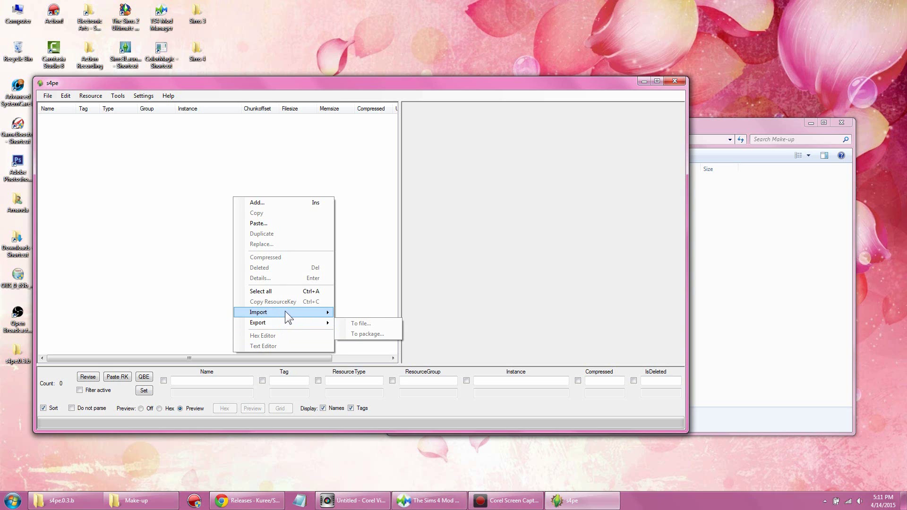
{"action": "left_click", "coordinate": [286, 312]}
{"action": "left_click", "coordinate": [372, 345]}
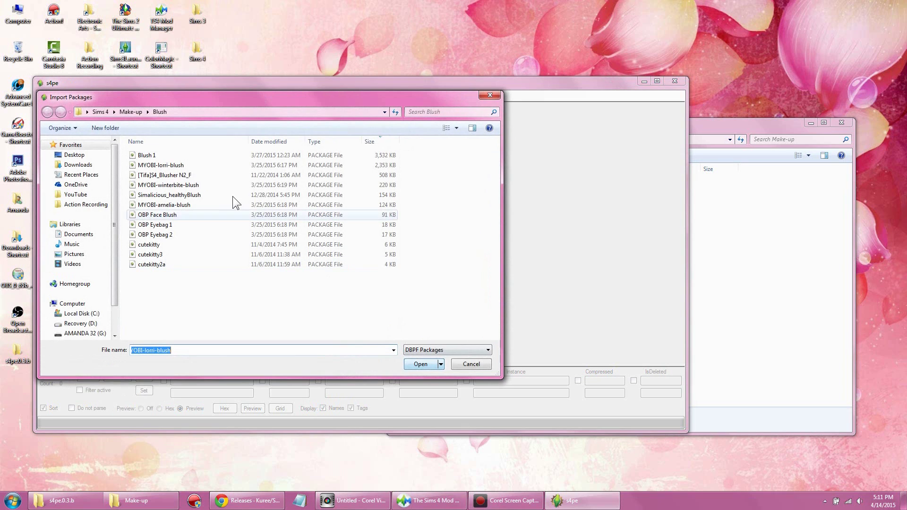
Import the packages from MYOBI-lorri-blush through cutekitty2a from the Make-up > Blush folder, and cancel the save dialog
{"action": "left_click", "coordinate": [103, 114]}
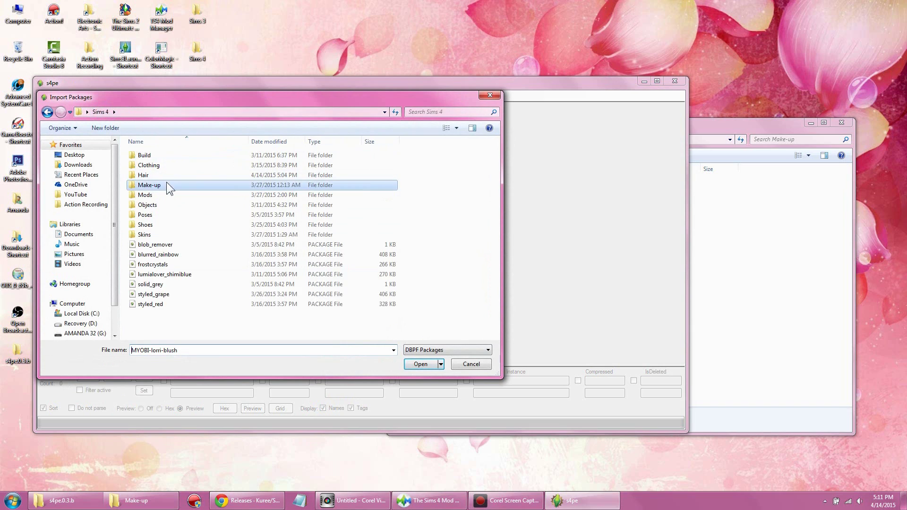
{"action": "double_click", "coordinate": [150, 184]}
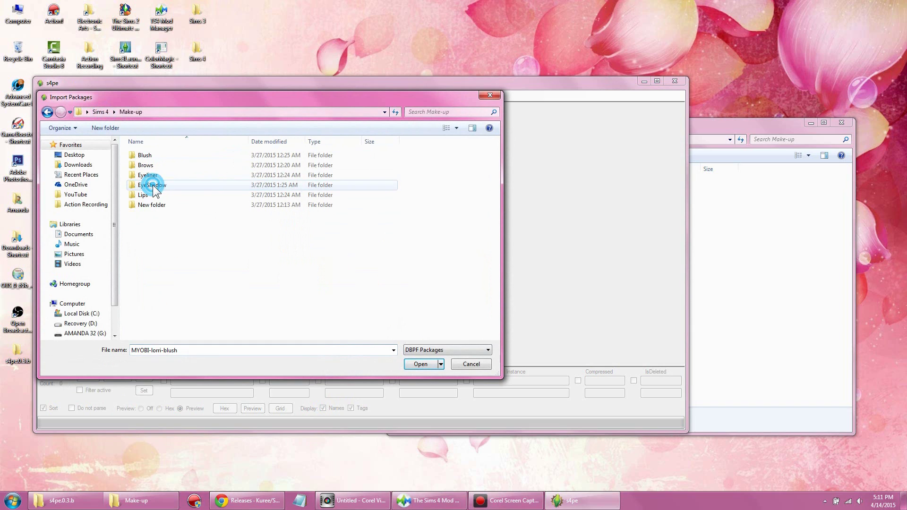
{"action": "double_click", "coordinate": [150, 155]}
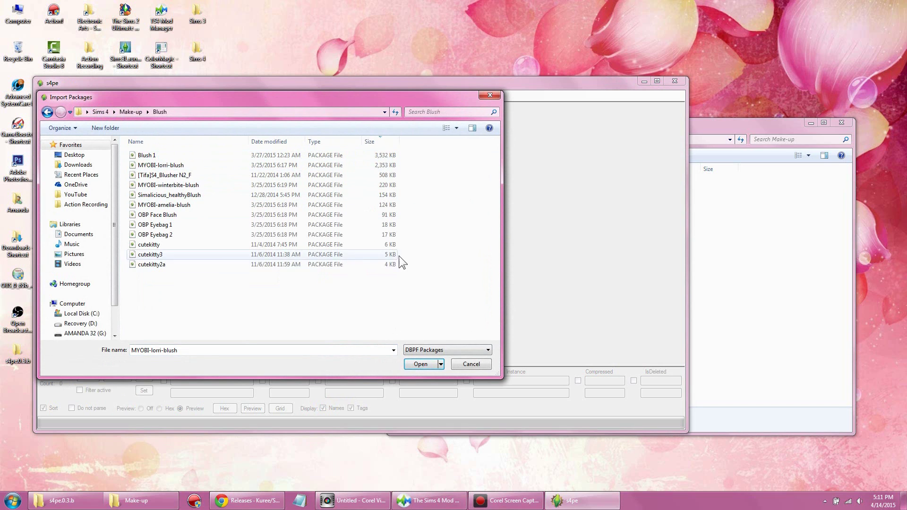
{"action": "left_click_drag", "start_coordinate": [400, 265], "coordinate": [259, 163]}
{"action": "left_click", "coordinate": [430, 364]}
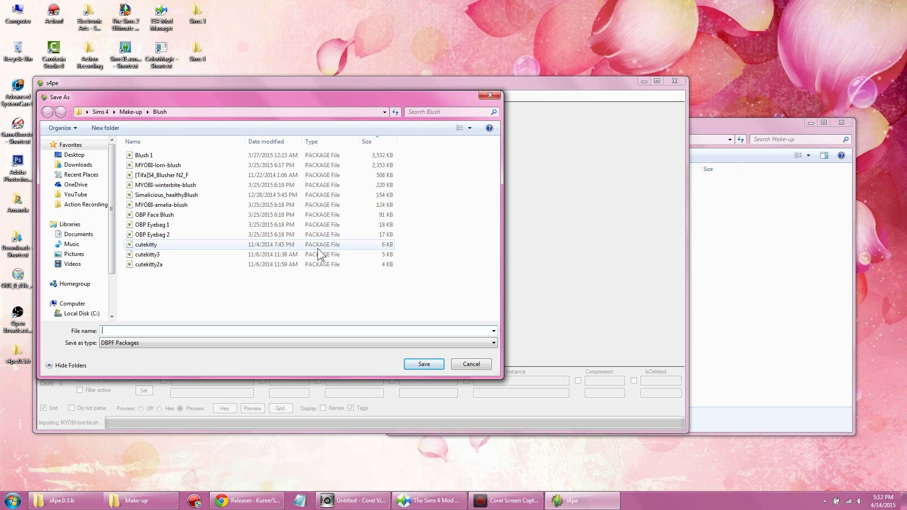
{"action": "left_click", "coordinate": [469, 364]}
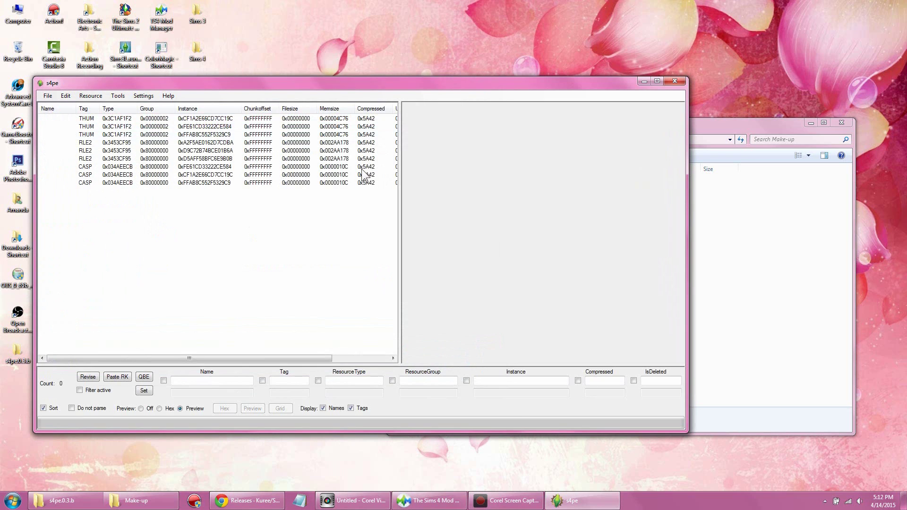
Minimize s4pe, create a new folder on the desktop with its default name and open it
{"action": "left_click", "coordinate": [645, 83]}
{"action": "right_click", "coordinate": [228, 154]}
{"action": "left_click", "coordinate": [280, 278]}
{"action": "left_click", "coordinate": [380, 279]}
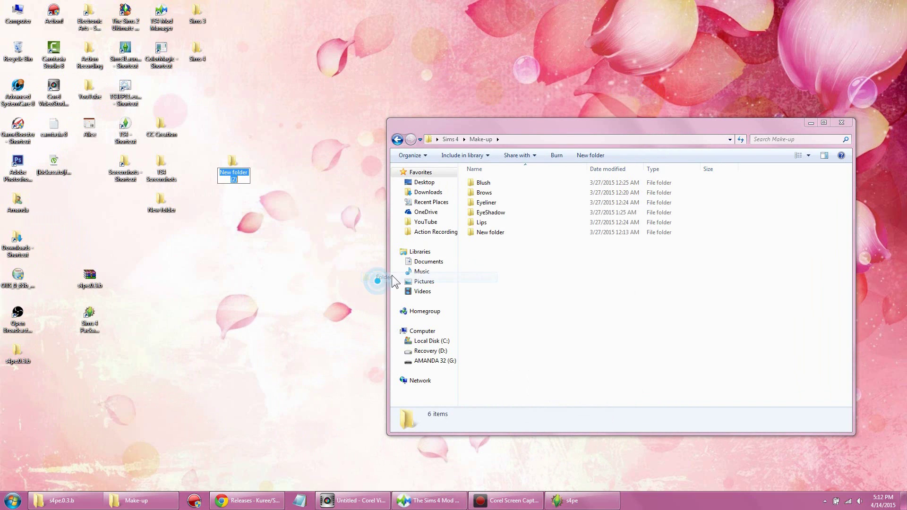
{"action": "left_click", "coordinate": [218, 202]}
{"action": "left_click", "coordinate": [238, 177]}
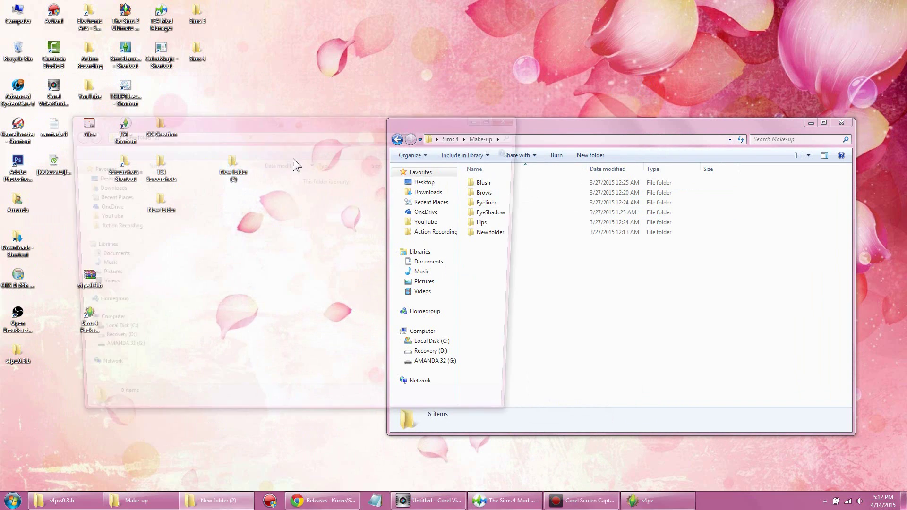
Place the new folder's window beside the Make-up window and open the Blush folder there
{"action": "left_click_drag", "start_coordinate": [343, 129], "coordinate": [295, 88]}
{"action": "left_click", "coordinate": [578, 124]}
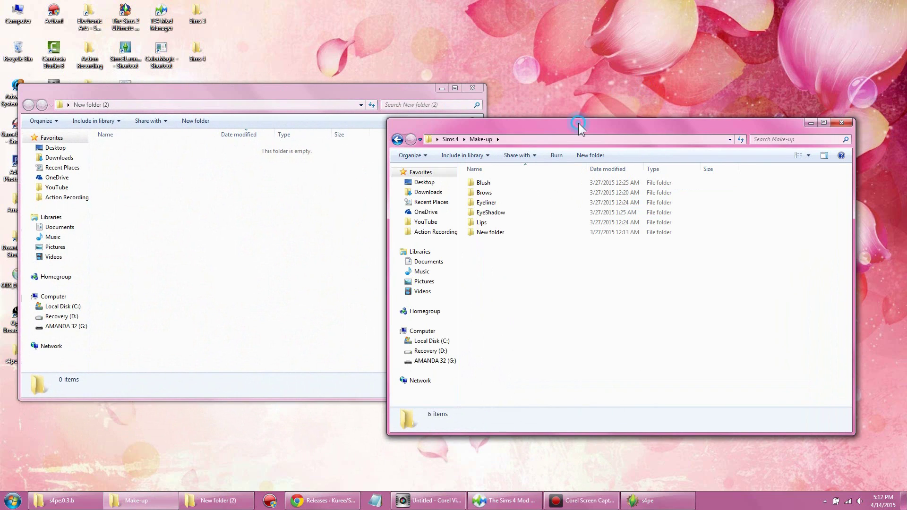
{"action": "double_click", "coordinate": [497, 183]}
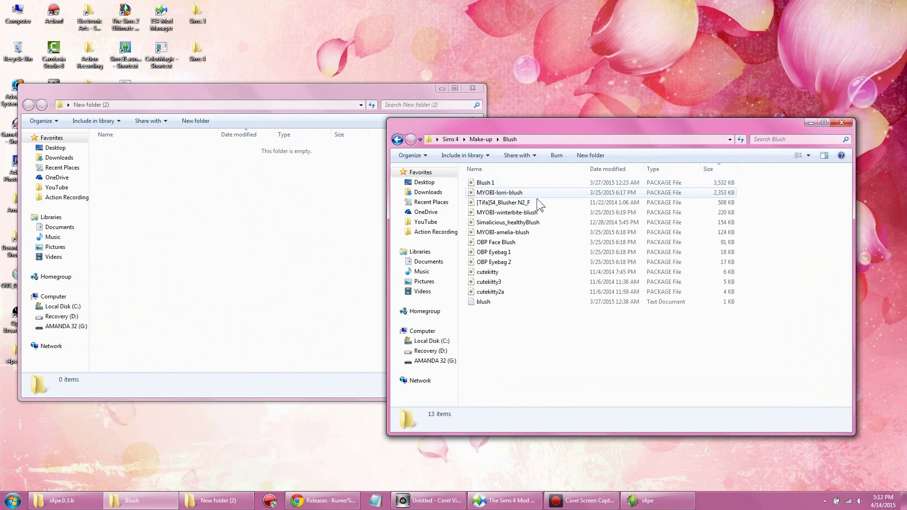
Copy the blush packages from MYOBI-lorri-blush through cutekitty2a into New folder (2), leaving out Blush 1 and the text file
{"action": "left_click_drag", "start_coordinate": [746, 295], "coordinate": [486, 191]}
{"action": "right_click", "coordinate": [494, 194]}
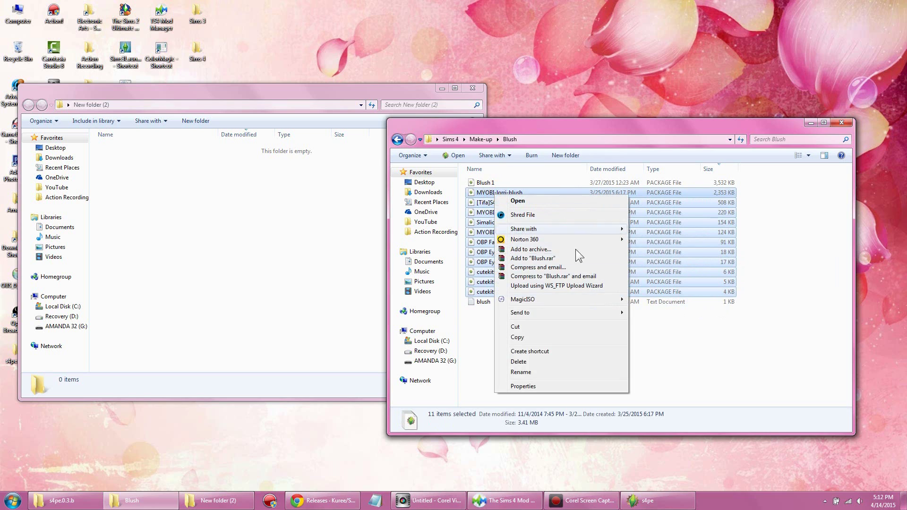
{"action": "left_click", "coordinate": [555, 336]}
{"action": "right_click", "coordinate": [210, 189]}
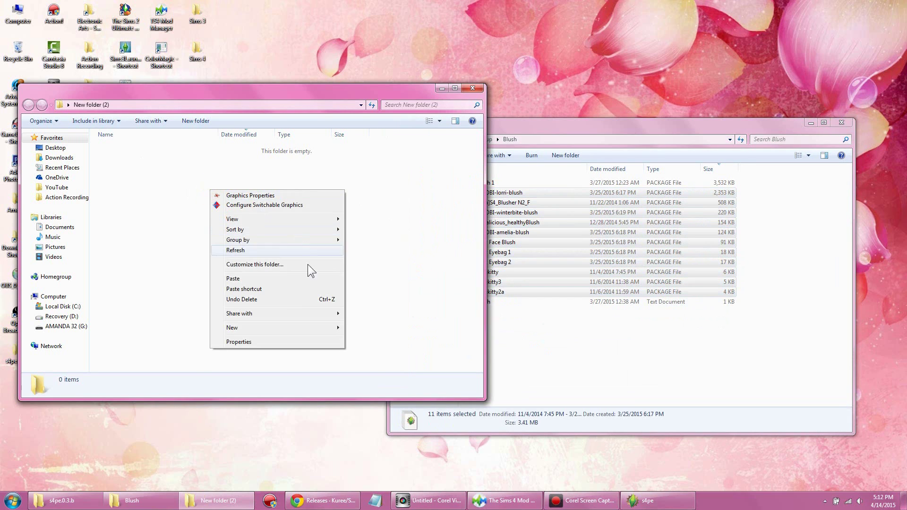
{"action": "left_click", "coordinate": [290, 280]}
Copy the packages from JSBoutique Soft Eyebrows through MYOBI-browseven from the Make-up > Brows folder into New folder (2)
{"action": "left_click", "coordinate": [619, 126]}
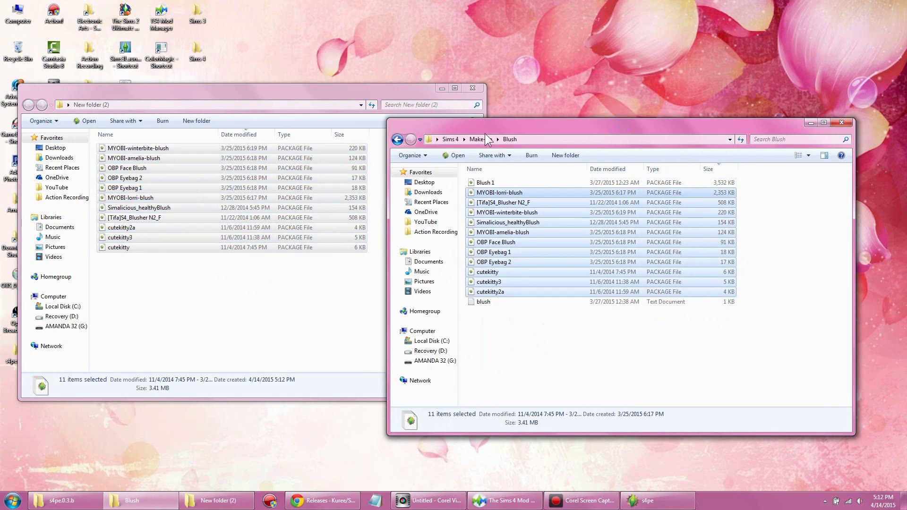
{"action": "left_click", "coordinate": [396, 139]}
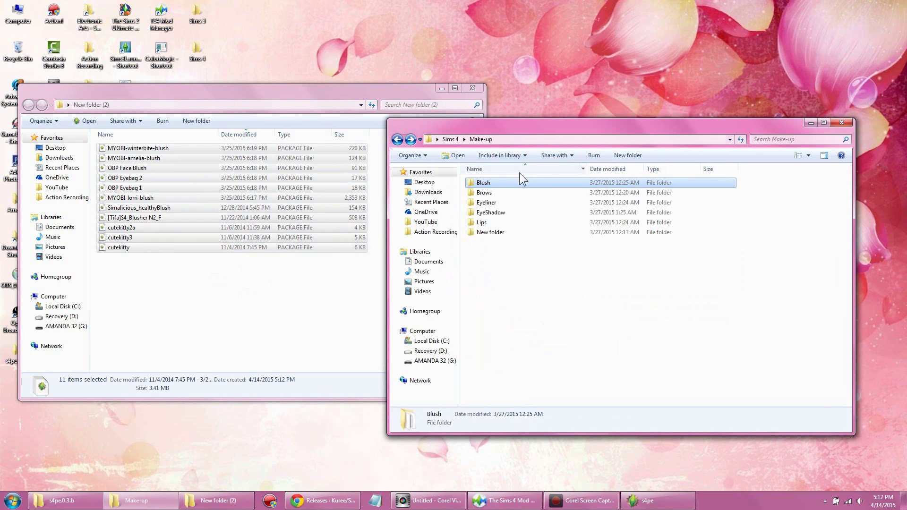
{"action": "double_click", "coordinate": [519, 193]}
{"action": "left_click_drag", "start_coordinate": [820, 197], "coordinate": [507, 343]}
{"action": "right_click", "coordinate": [507, 343]}
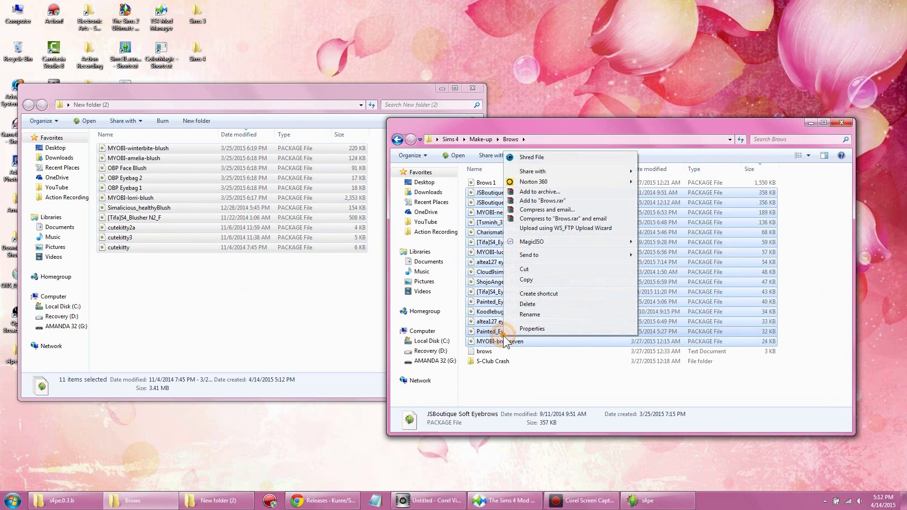
{"action": "left_click", "coordinate": [548, 280]}
{"action": "right_click", "coordinate": [347, 286]}
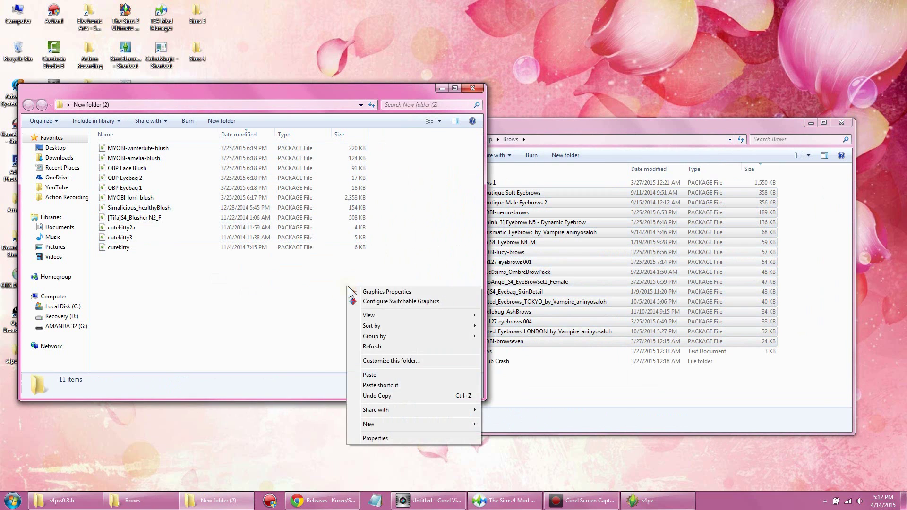
{"action": "left_click", "coordinate": [386, 371]}
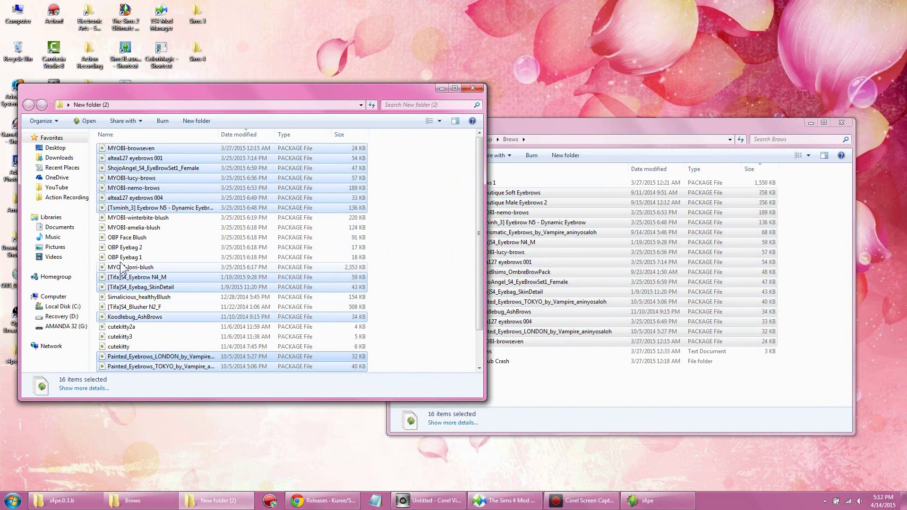
Switch back to s4pe and create a new empty package, discarding the unsaved changes of the current one
{"action": "left_click", "coordinate": [645, 501]}
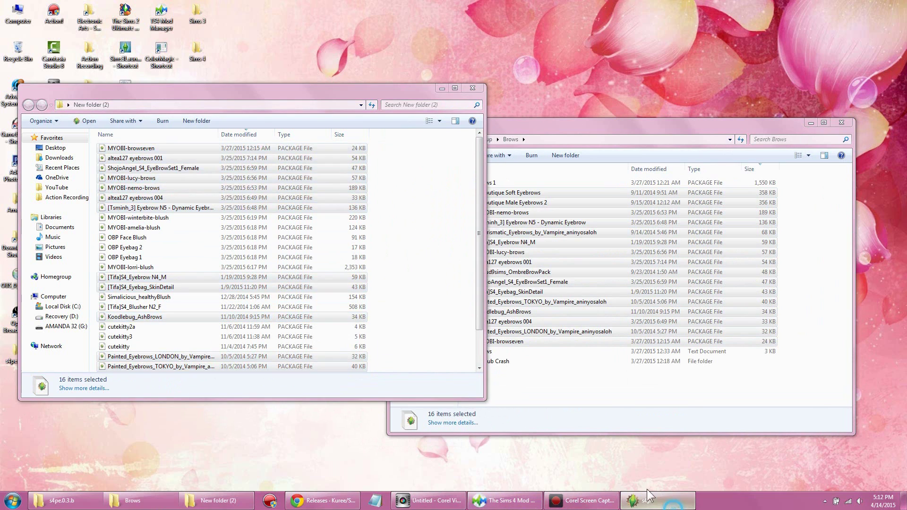
{"action": "left_click", "coordinate": [47, 96]}
{"action": "left_click", "coordinate": [53, 108]}
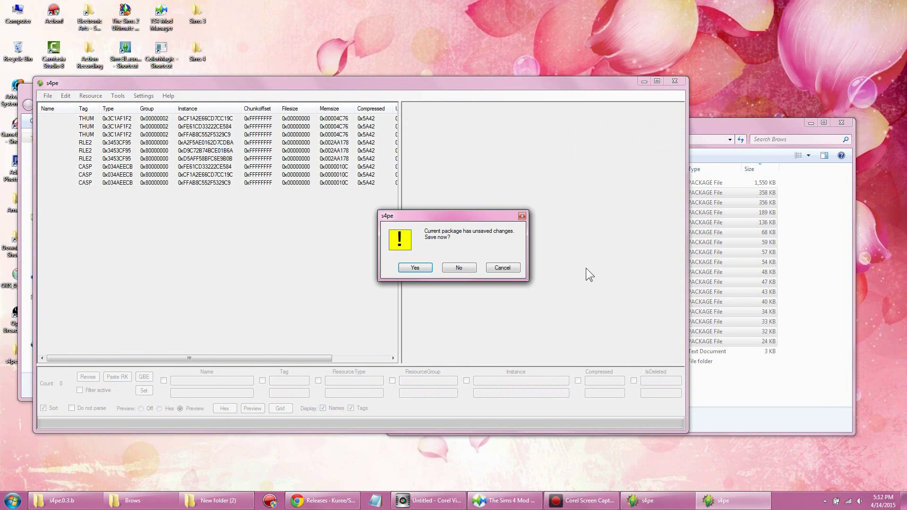
{"action": "left_click", "coordinate": [460, 266]}
Start an As dbc import into the empty package and open New folder (2) on the desktop as its source
{"action": "right_click", "coordinate": [154, 179]}
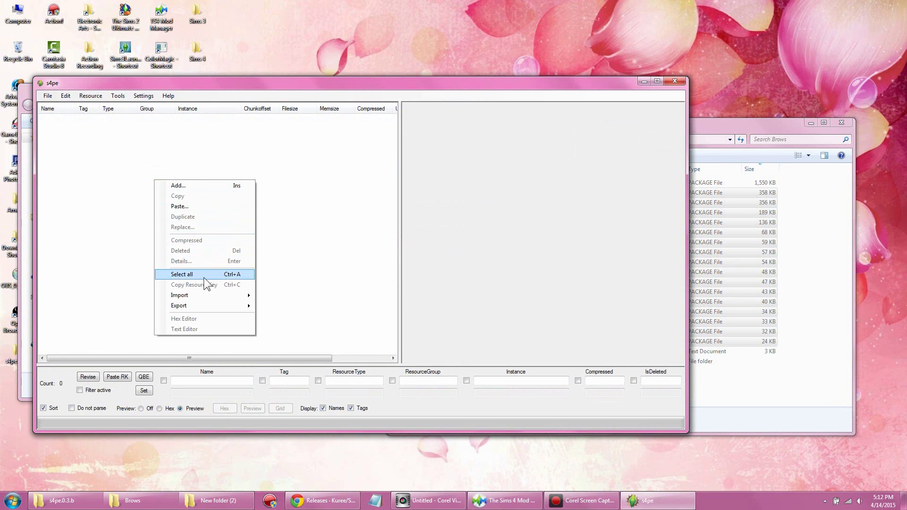
{"action": "mouse_move", "coordinate": [205, 297]}
{"action": "left_click", "coordinate": [287, 326]}
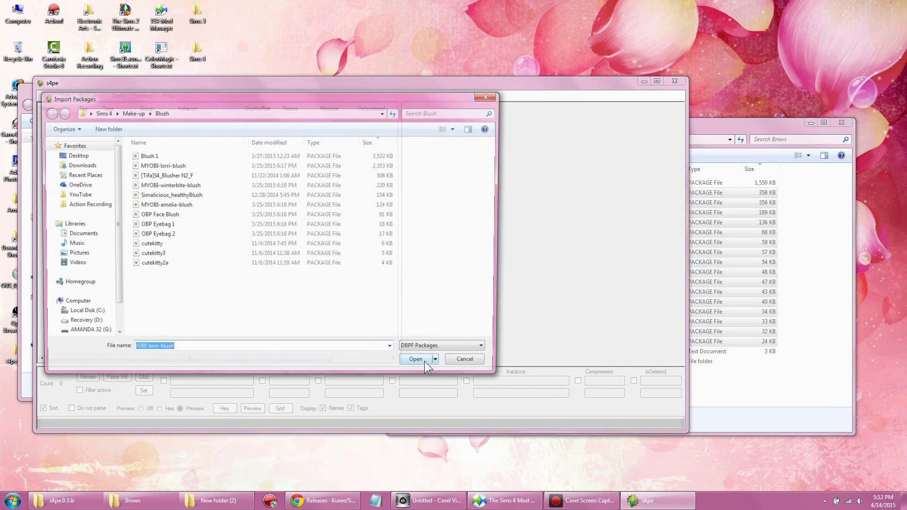
{"action": "left_click", "coordinate": [75, 156]}
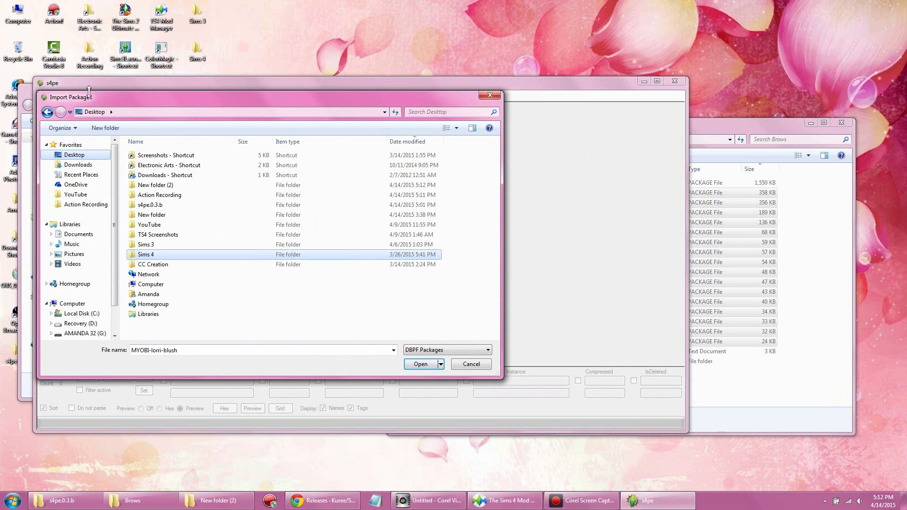
{"action": "left_click", "coordinate": [166, 186]}
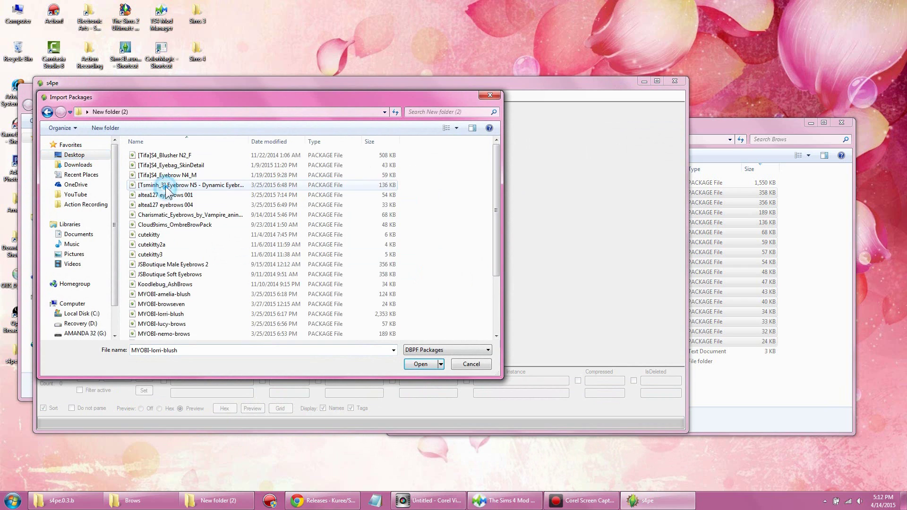